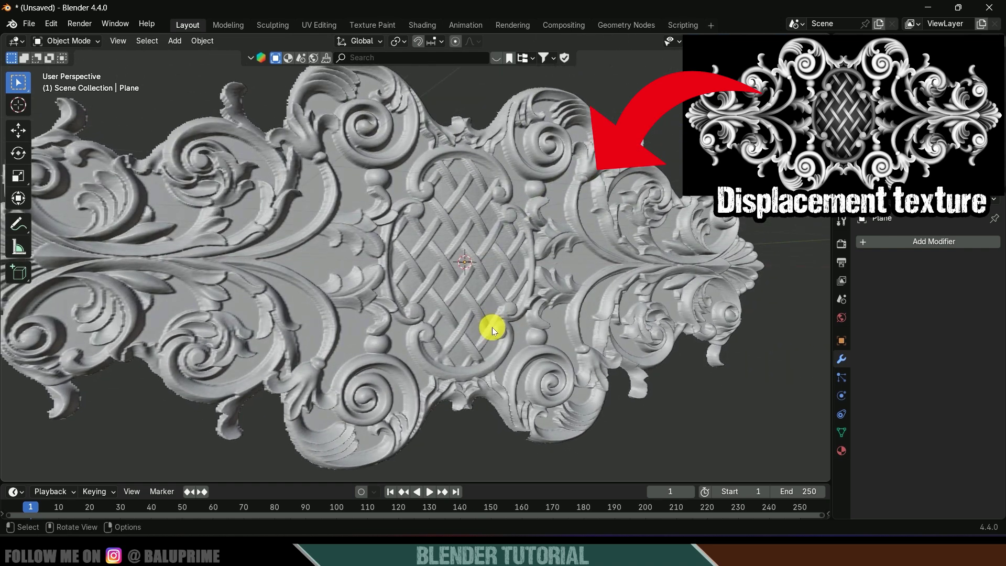
Orbit around the finished ornamental relief to show its carved depth
mouse_move(492, 326)
middle_down()
mouse_move(516, 337)
mouse_move(446, 315)
mouse_move(447, 305)
mouse_move(492, 327)
middle_up()
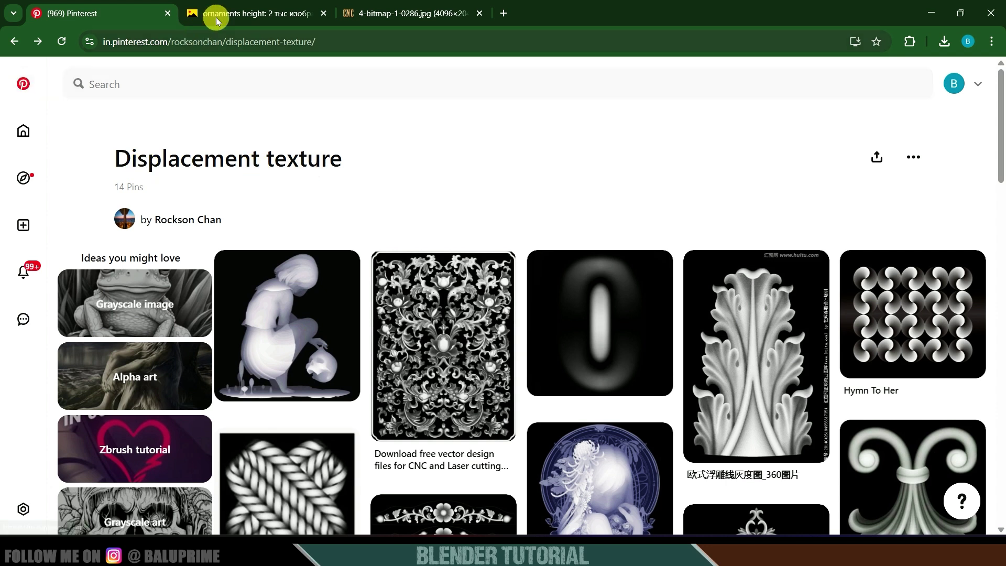
Open the full-size ornament image 4-bitmap-1-0286.jpg in Chrome, then return to Blender
click(287, 11)
click(406, 13)
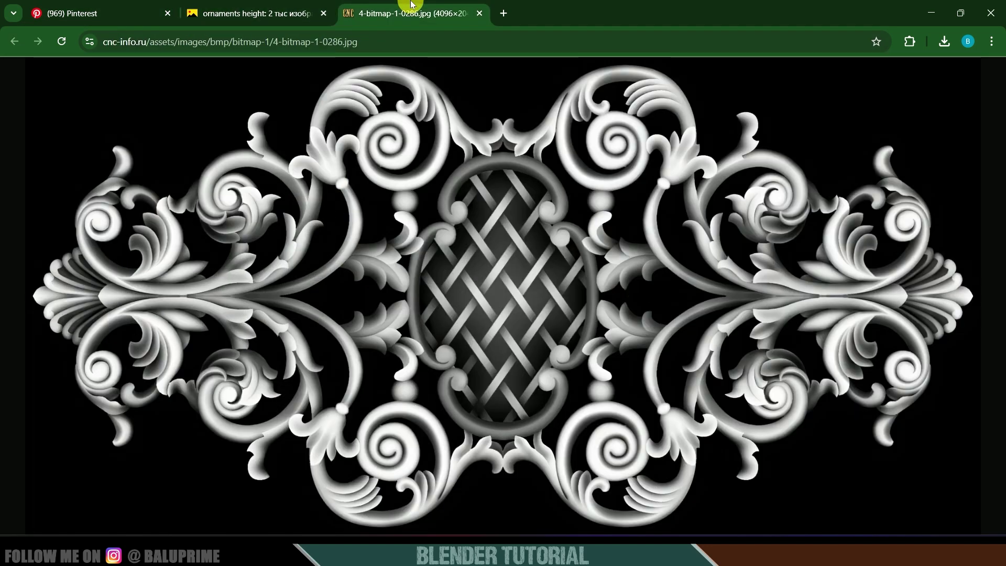
right_click(437, 212)
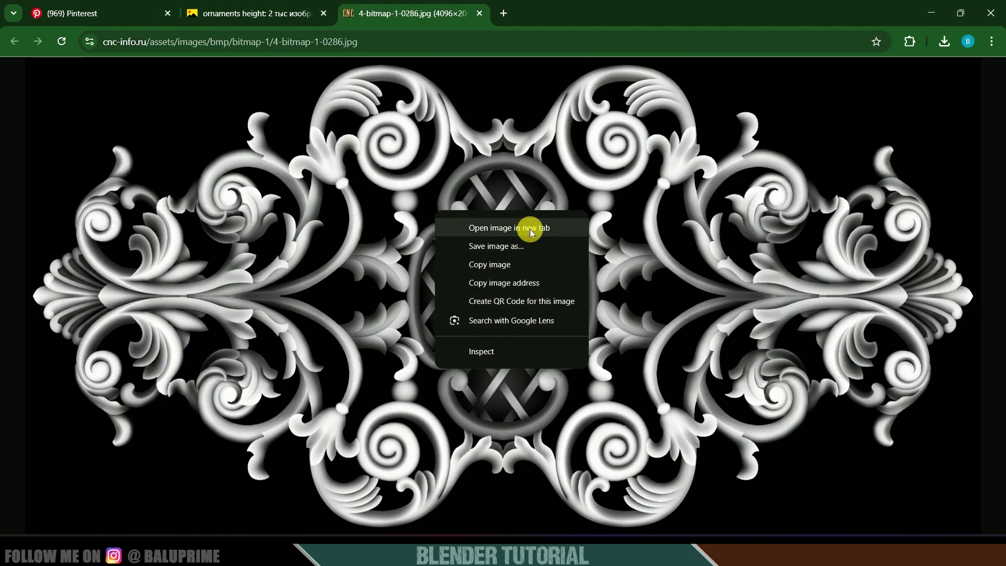
click(929, 16)
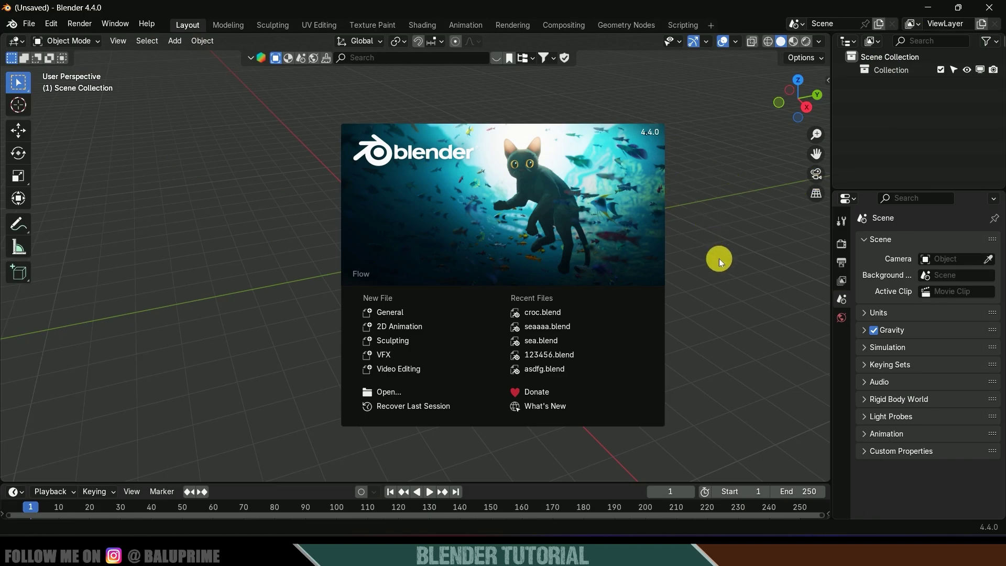
Dismiss the splash screen and add a plane mesh to the empty scene
click(701, 231)
middle_drag(274, 269, 391, 275)
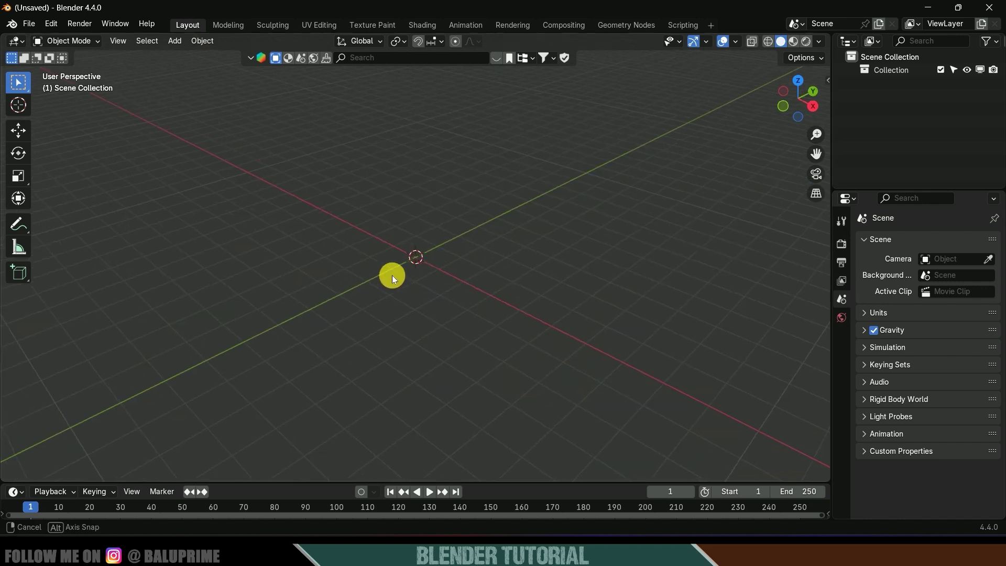
middle_drag(466, 253, 460, 259)
key(shift+a)
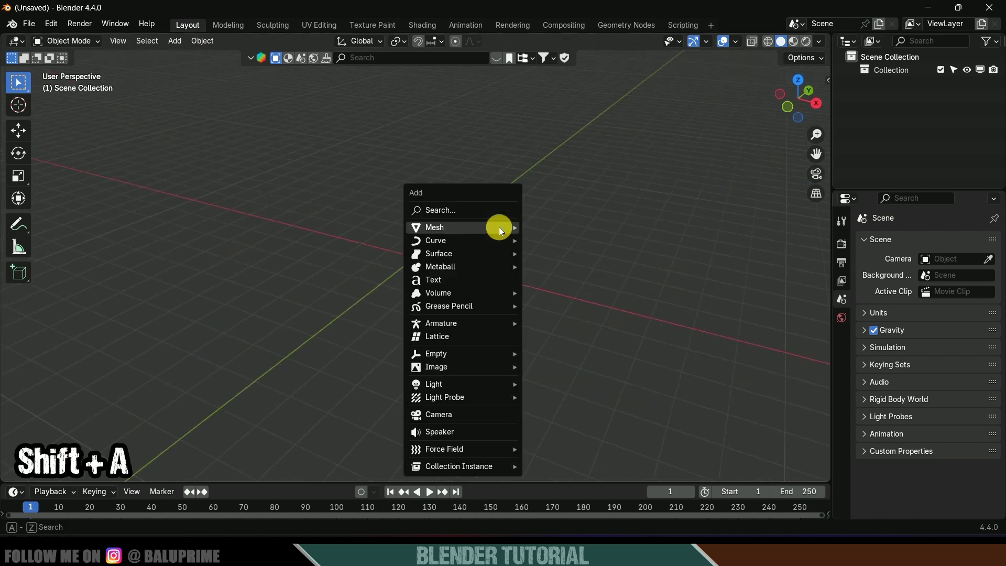
mouse_move(497, 226)
click(558, 224)
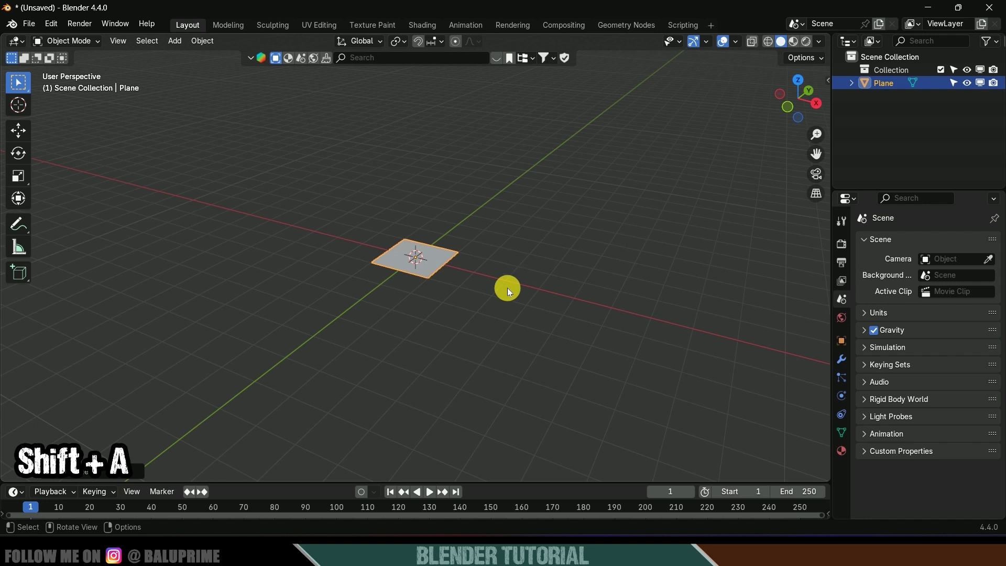
Rotate the plane 90° about X so it stands upright
text(rx90)
key(Return)
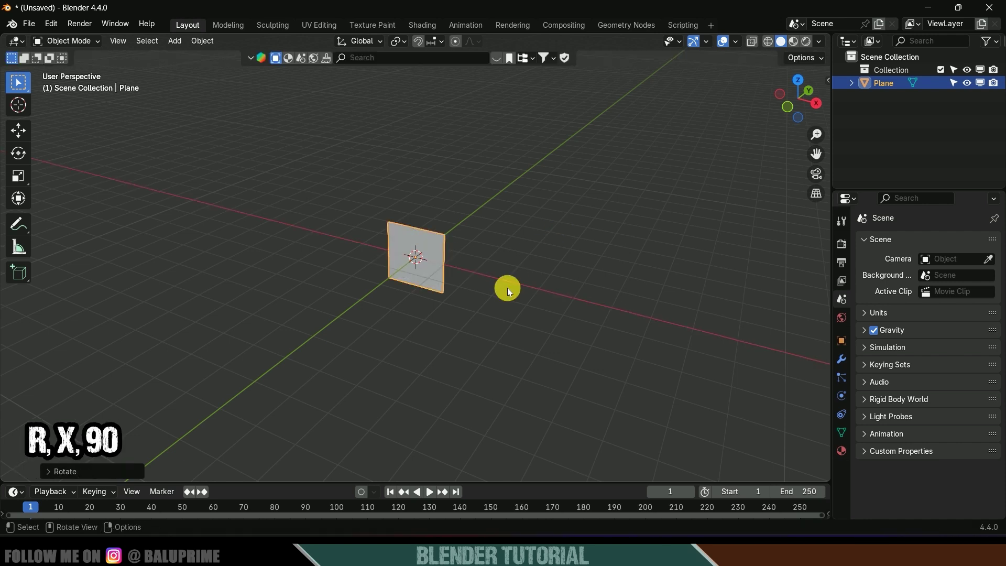
middle_drag(460, 293, 446, 283)
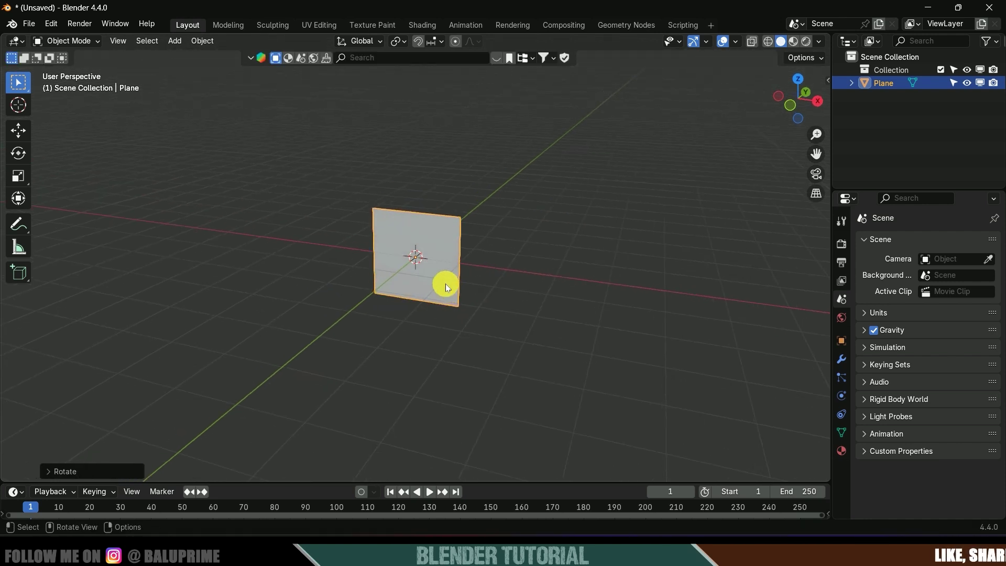
Enlarge the plane, apply its scale, and switch to front orthographic view
key(s)
click(524, 278)
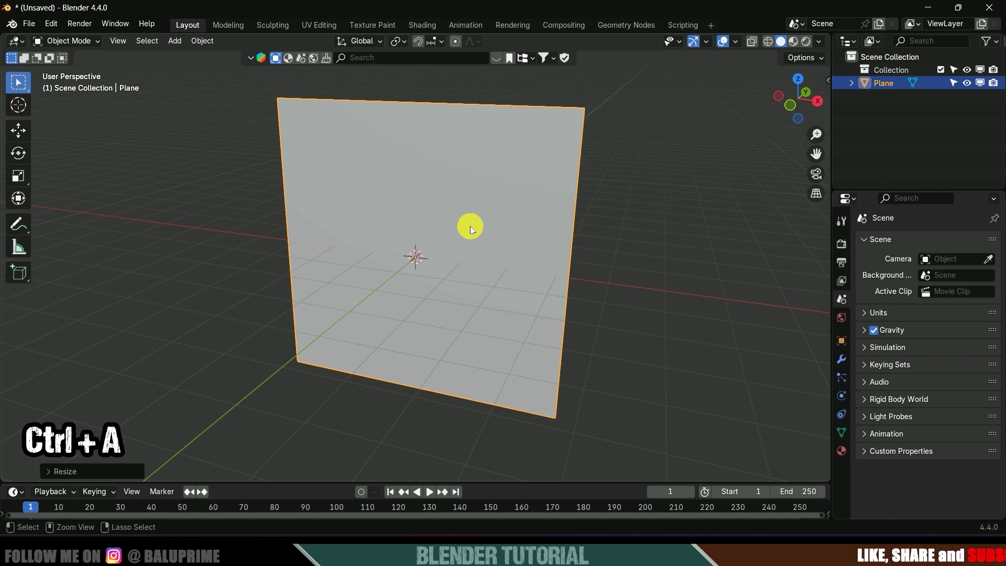
key(ctrl+a)
click(393, 225)
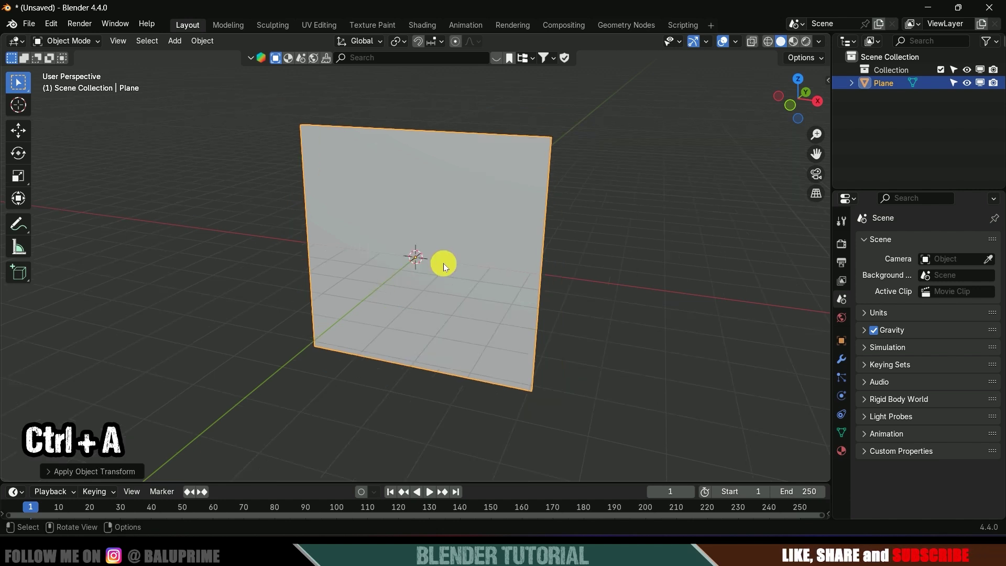
middle_drag(442, 261, 465, 261)
key(KP_1)
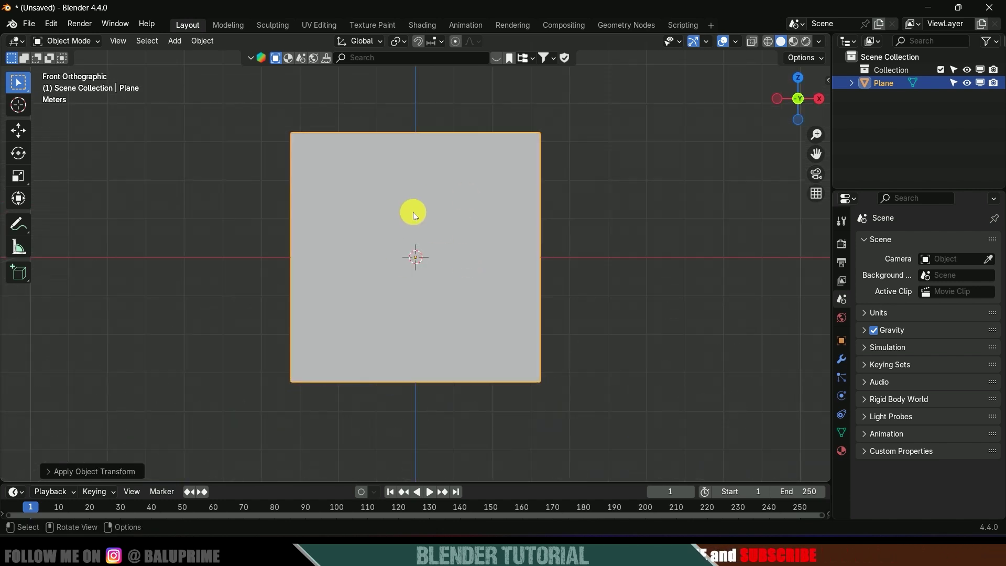
Subdivide the plane in Edit Mode with 75 cuts, then return to Object Mode
click(79, 41)
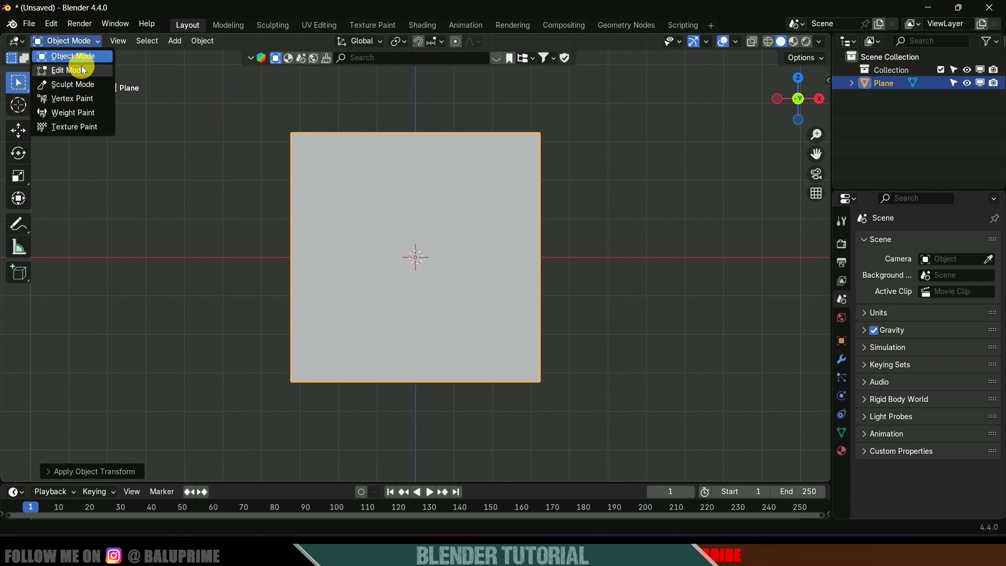
click(80, 65)
right_click(373, 178)
click(326, 173)
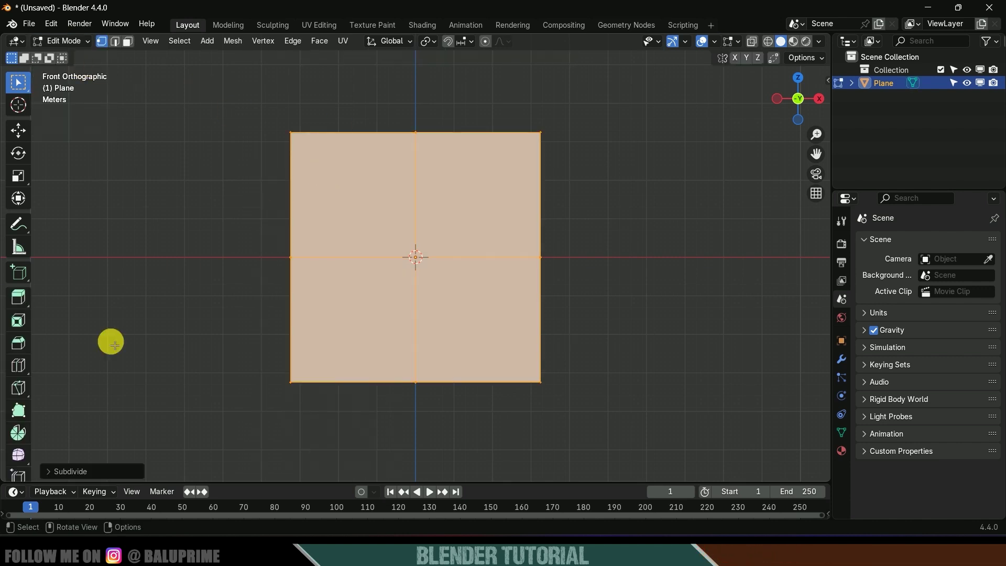
click(50, 470)
click(178, 382)
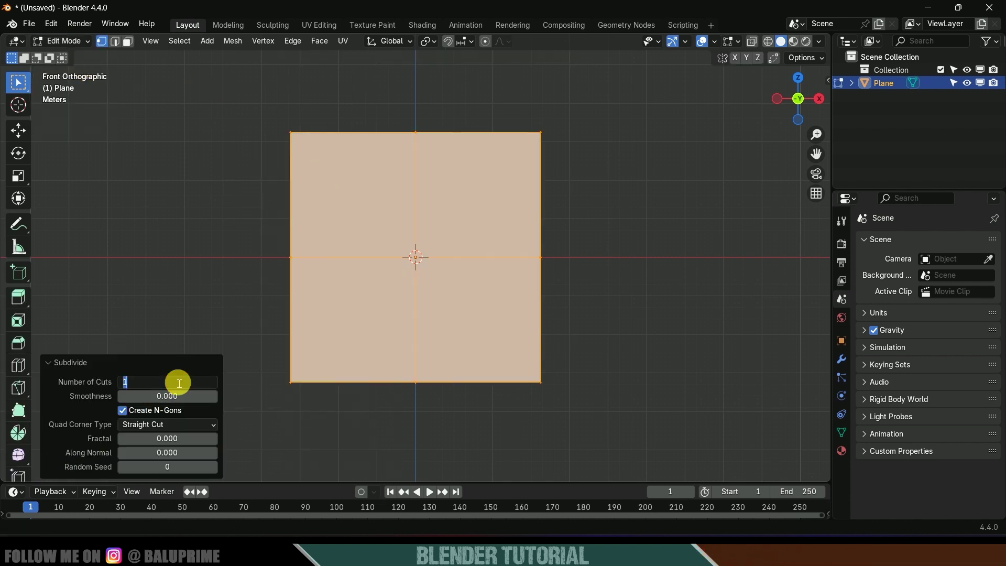
text(75)
key(Return)
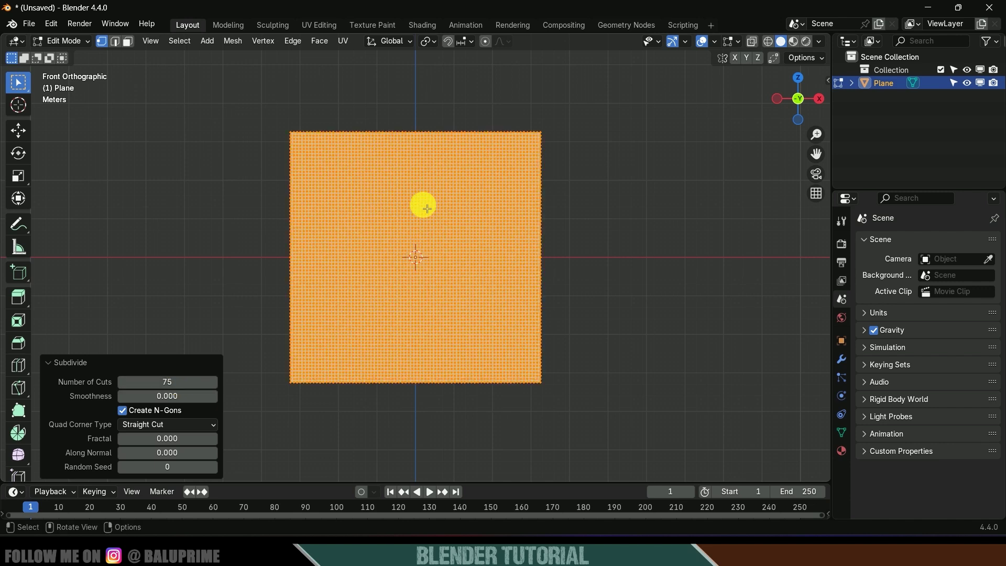
click(79, 42)
click(80, 56)
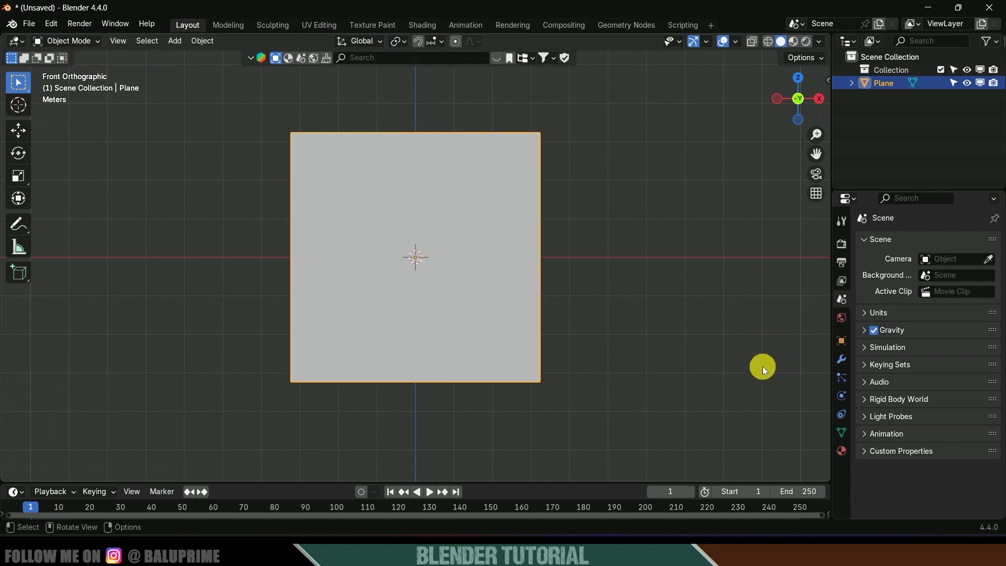
Add a Displace modifier to the plane with a new texture
click(841, 359)
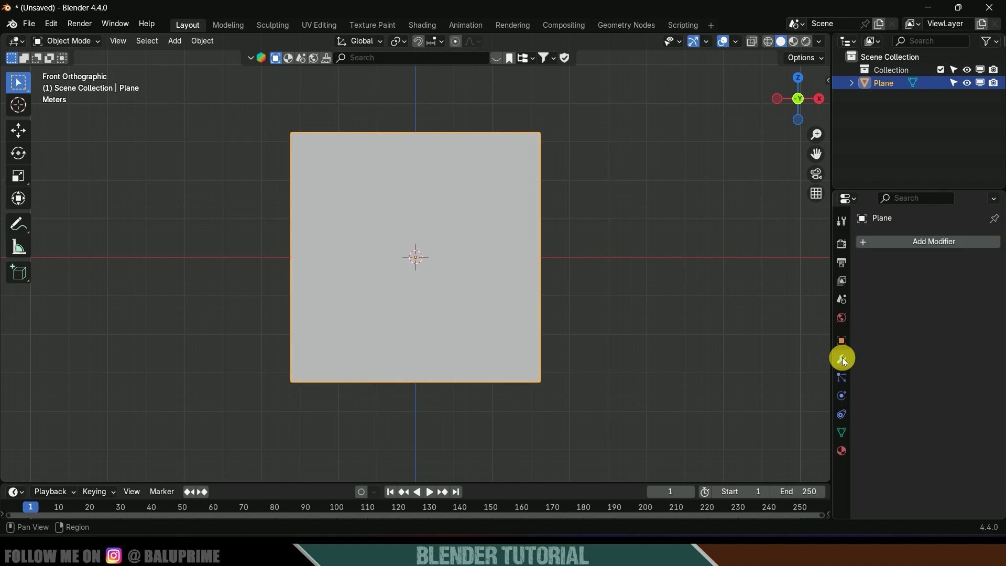
click(922, 240)
mouse_move(908, 243)
click(875, 259)
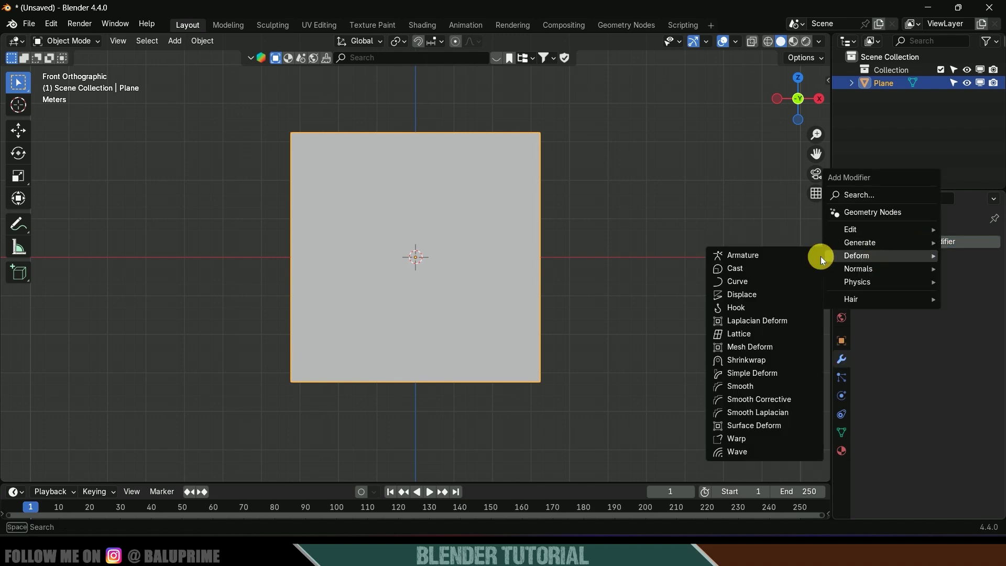
click(750, 294)
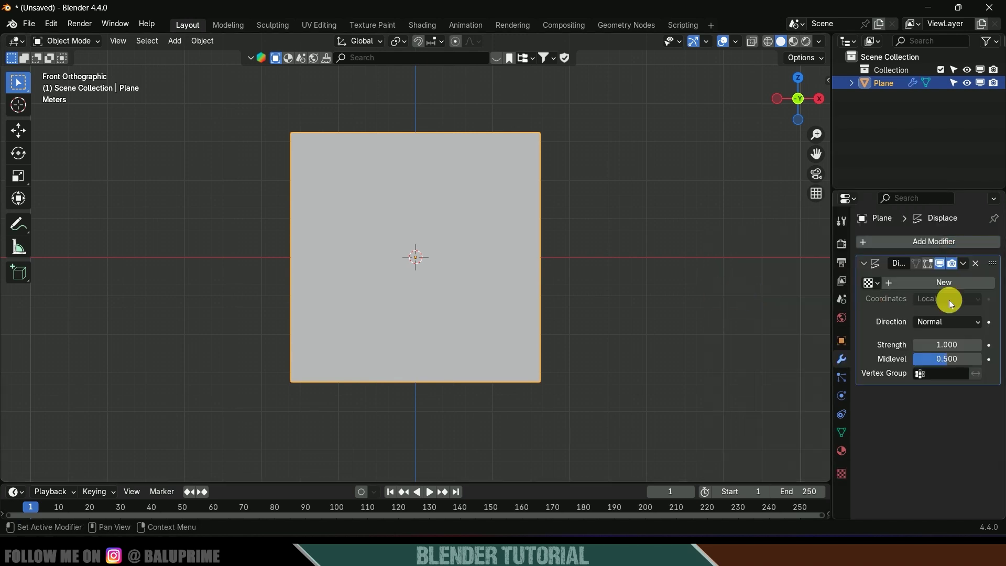
click(938, 284)
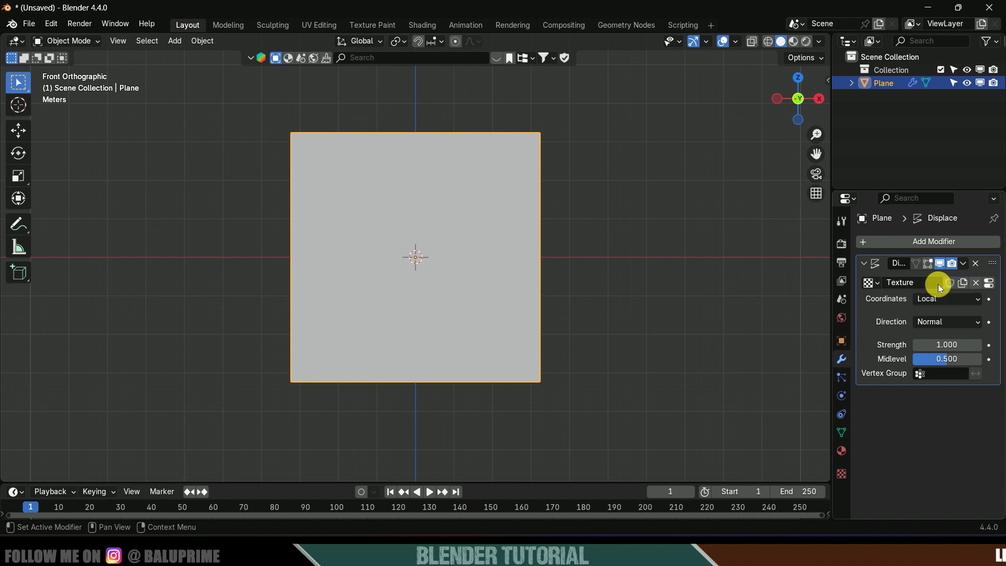
Load 2.jpg from the Downloads folder as the displacement texture's image
click(990, 285)
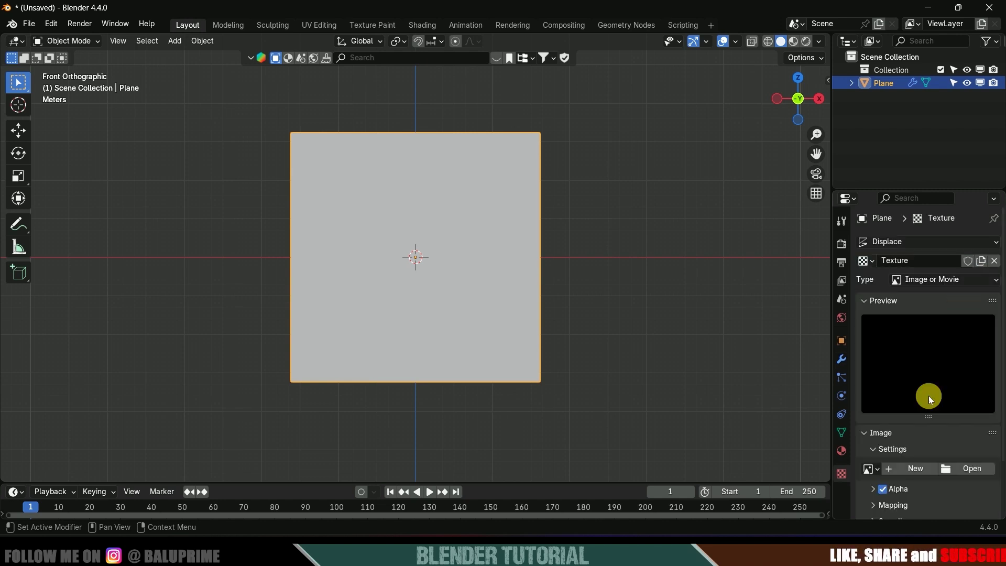
click(963, 469)
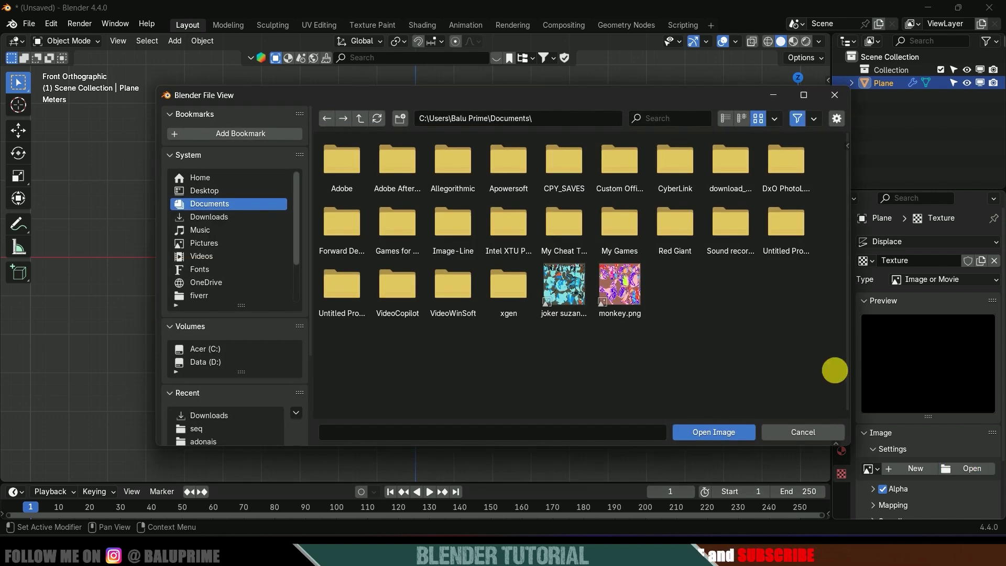
click(215, 217)
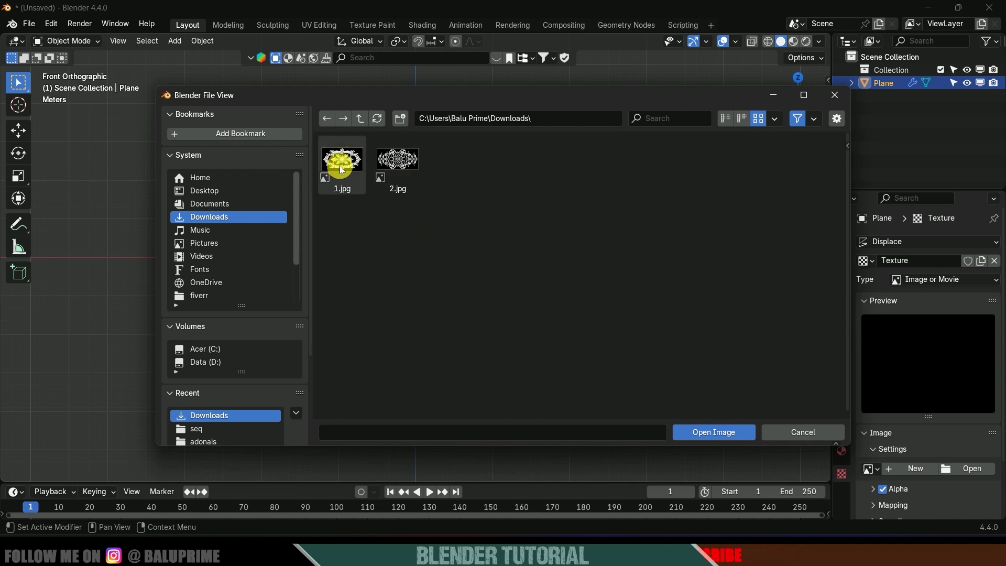
click(409, 163)
click(733, 431)
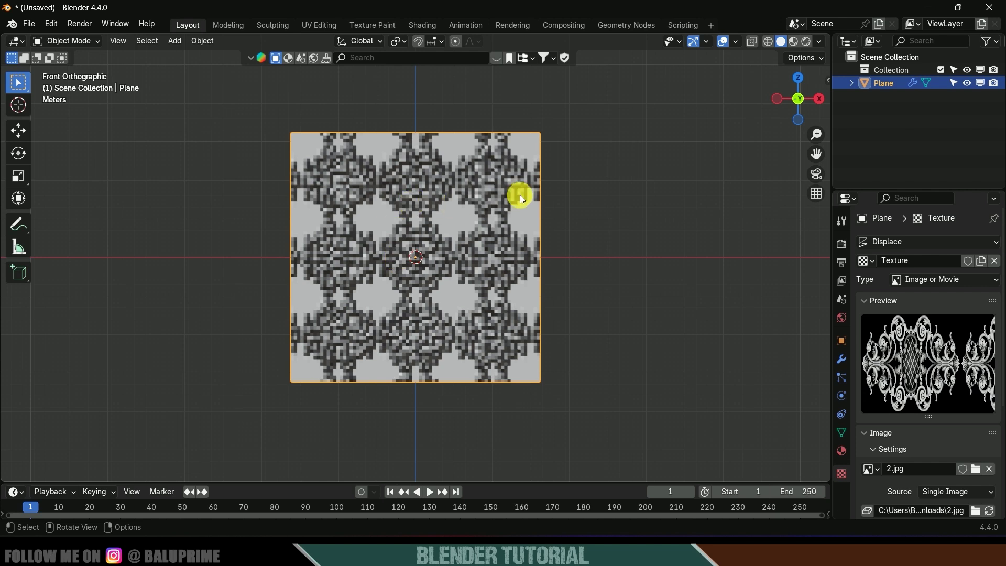
click(843, 358)
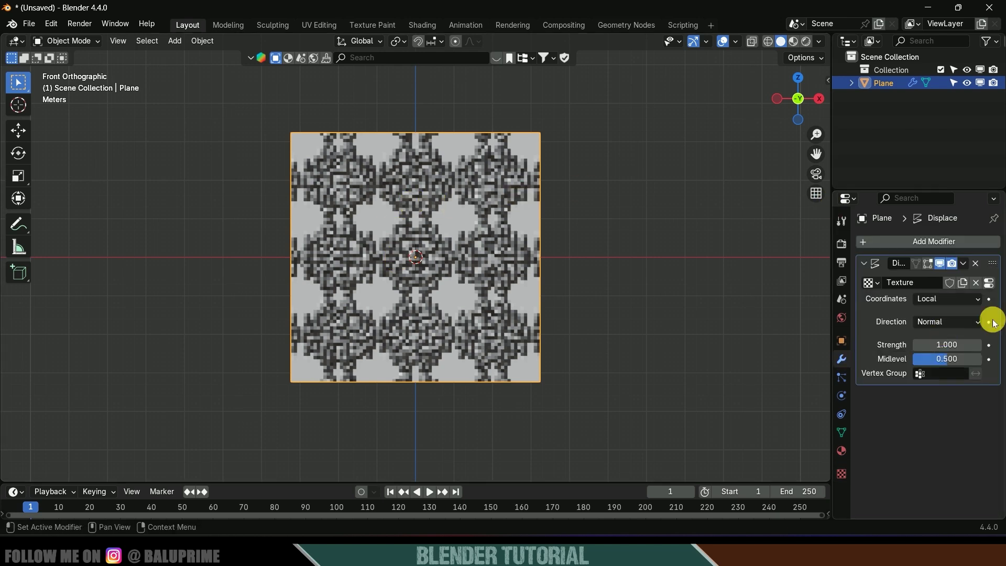
Set the Displace modifier's coordinates to UV using the UVMap layout
click(932, 300)
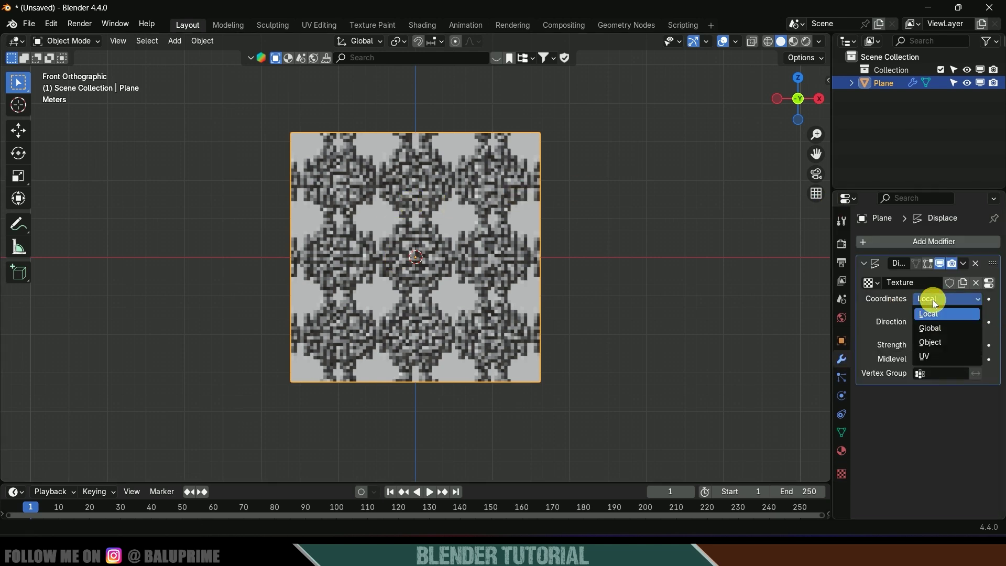
click(940, 357)
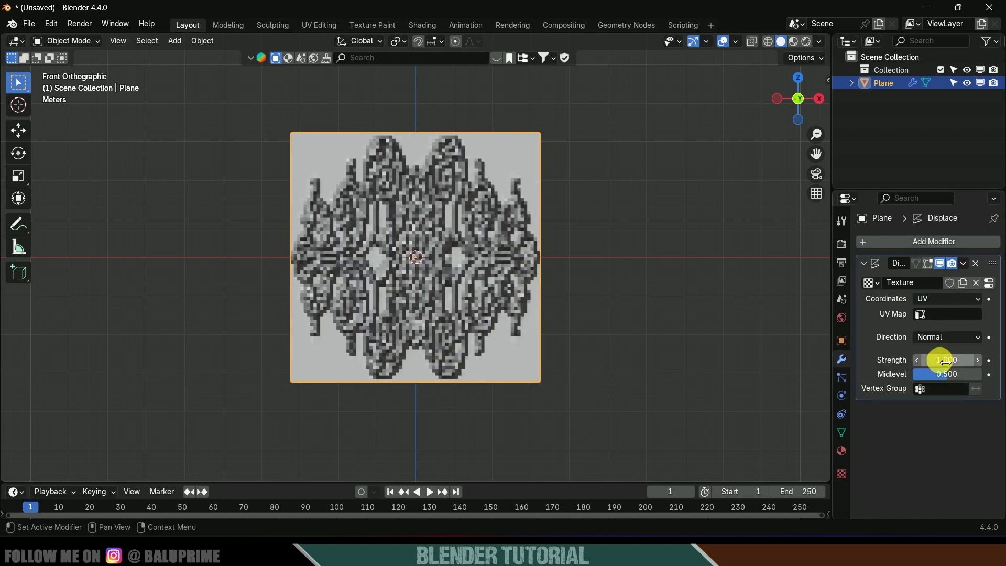
click(937, 313)
click(903, 335)
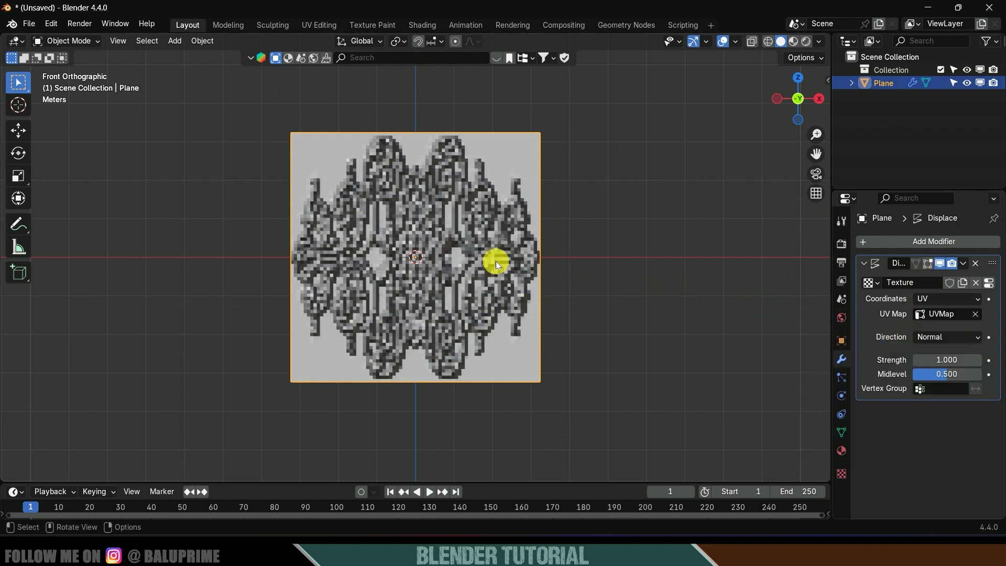
Add a Subdivision Surface at viewport level 2 and move Displace below it
click(920, 242)
mouse_move(864, 228)
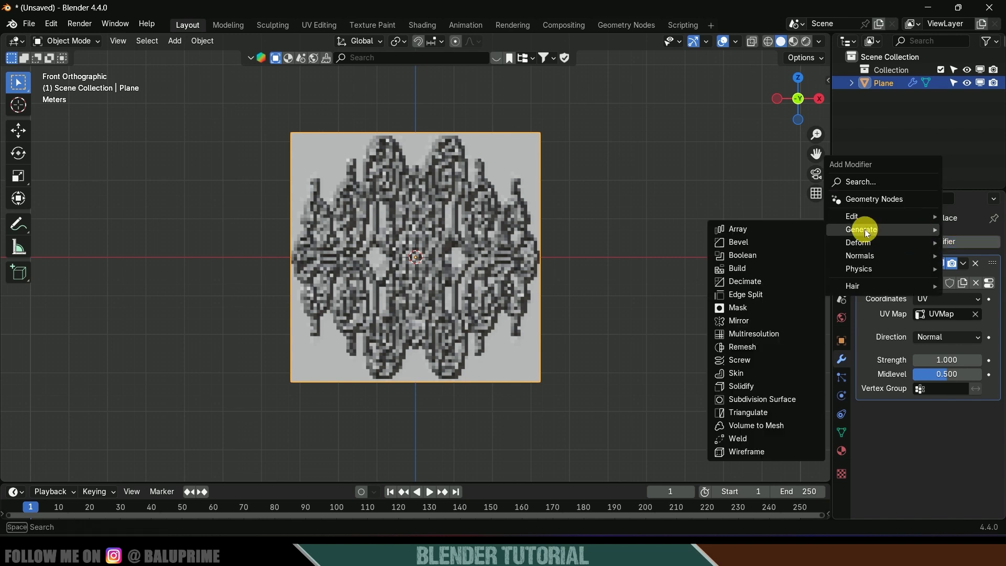
click(762, 395)
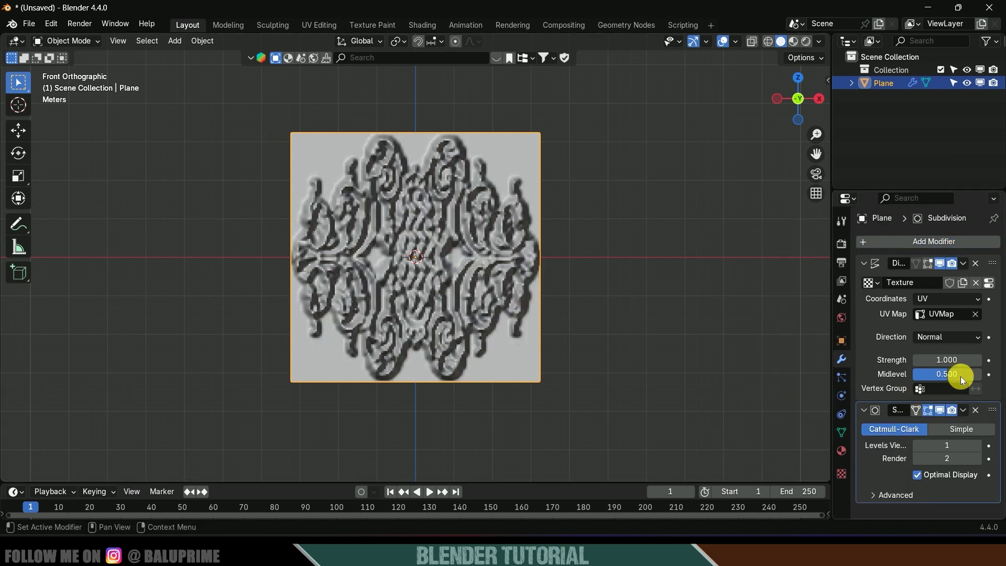
double_click(948, 446)
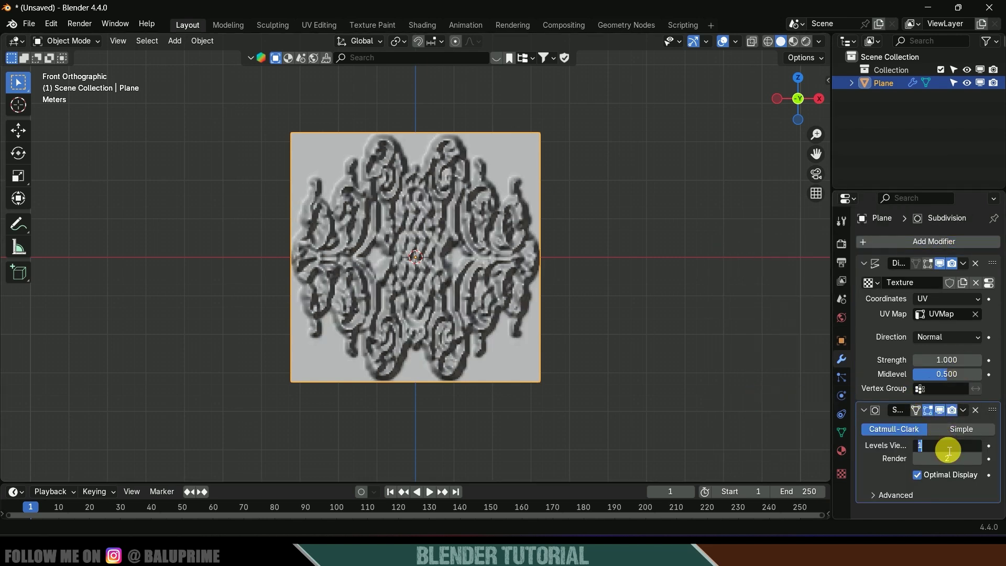
text(2)
key(Return)
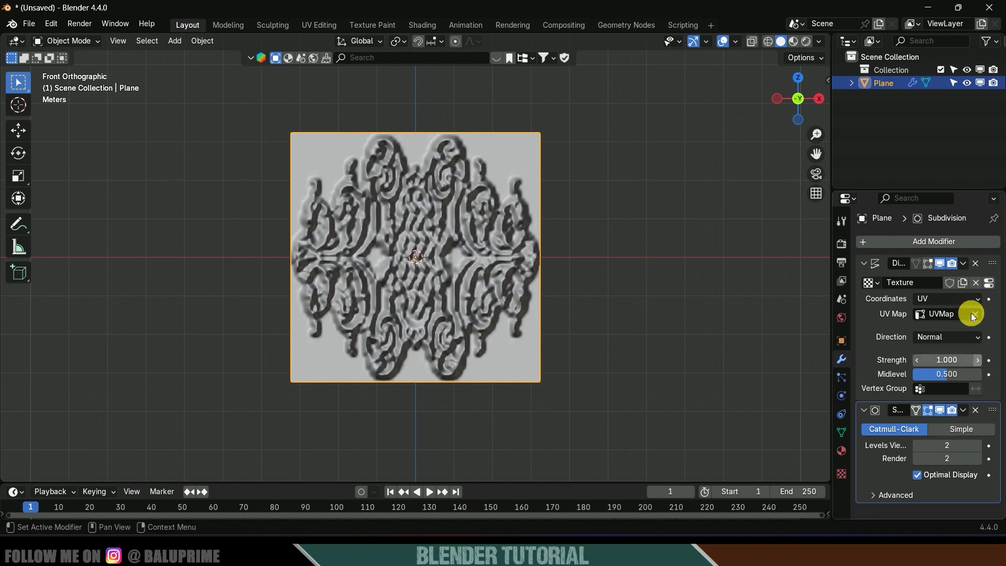
click(987, 266)
drag(983, 266, 991, 391)
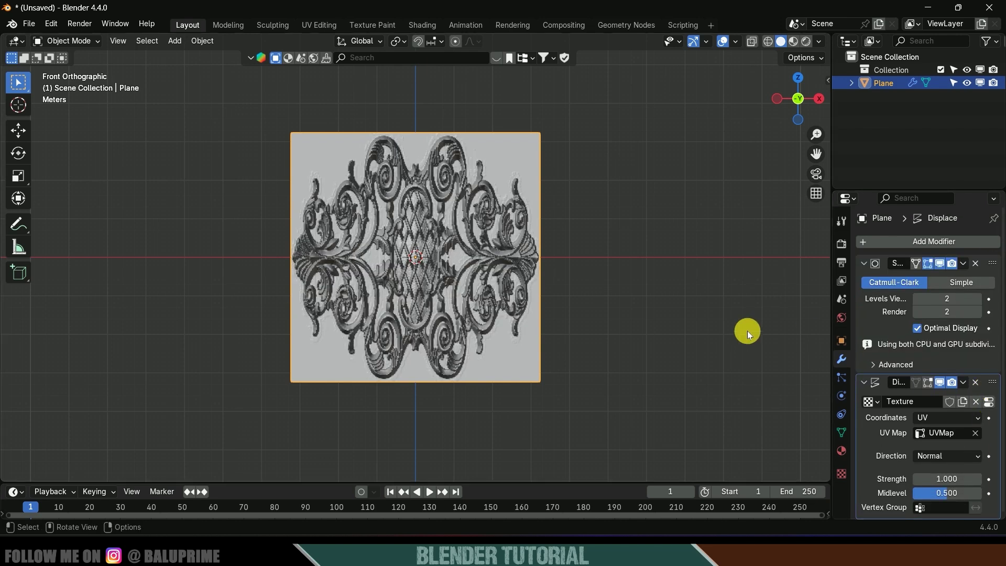
Scale the plane to 2.19 along the X axis
scroll(598, 330, up, 2)
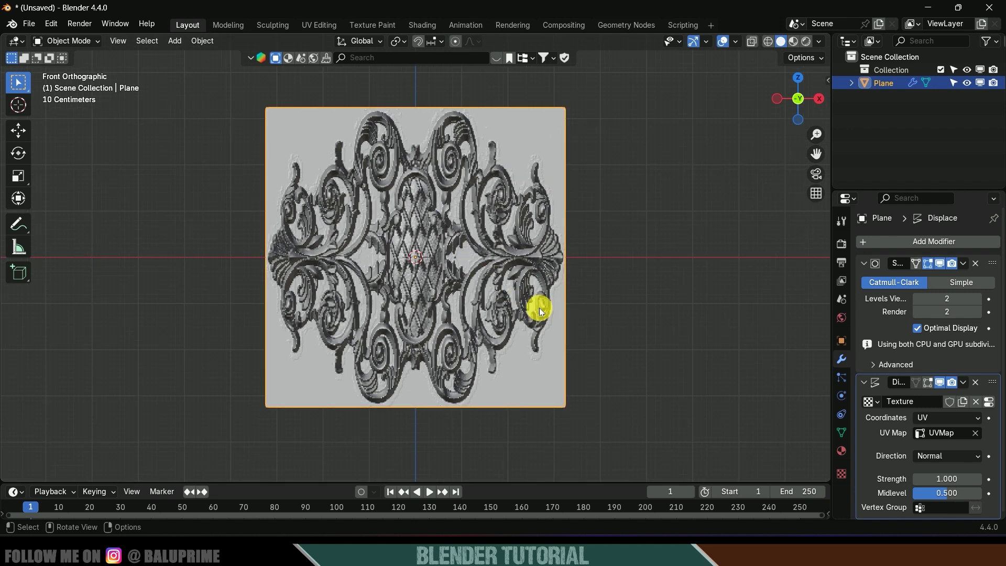
scroll(442, 268, down, 2)
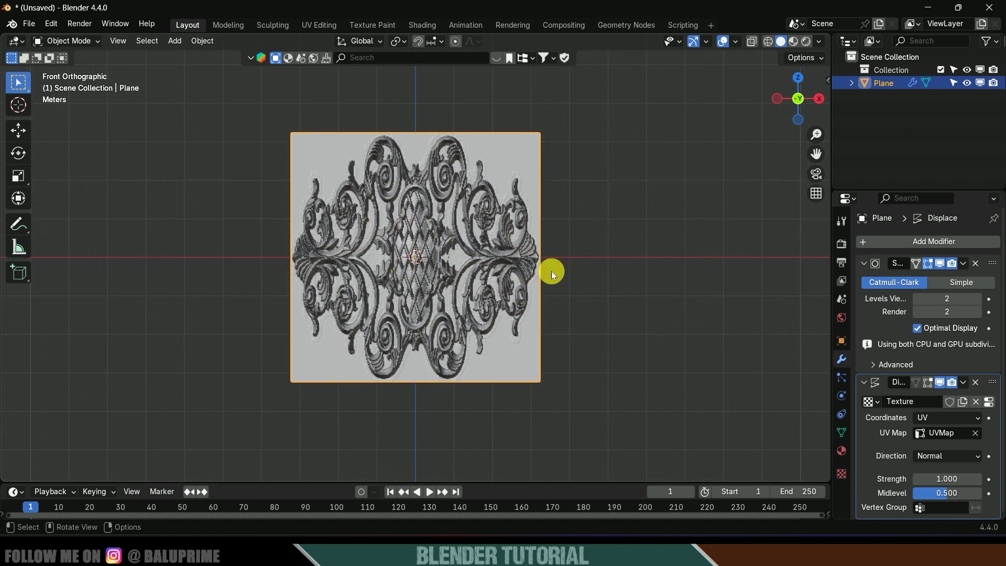
key(s)
key(x)
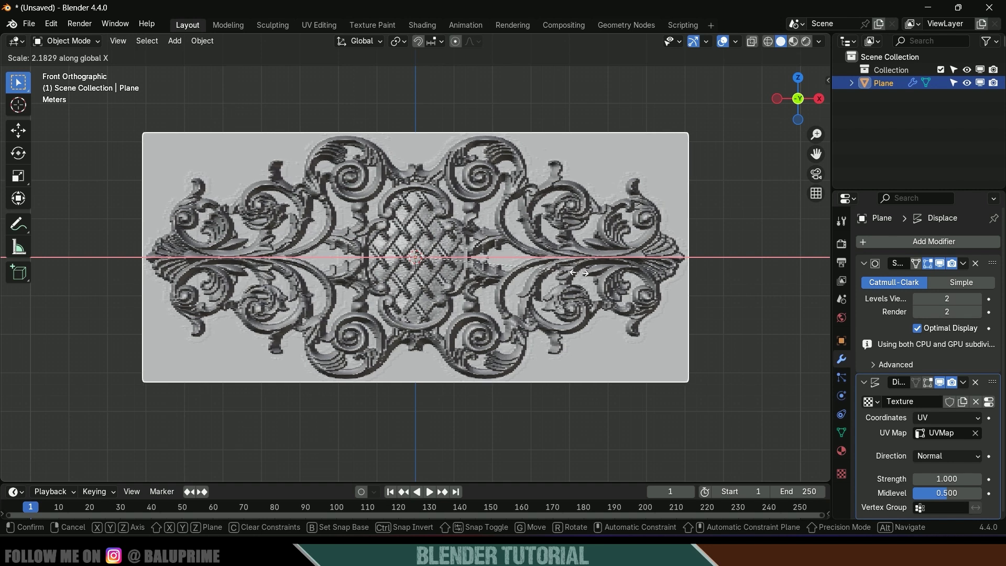
click(659, 294)
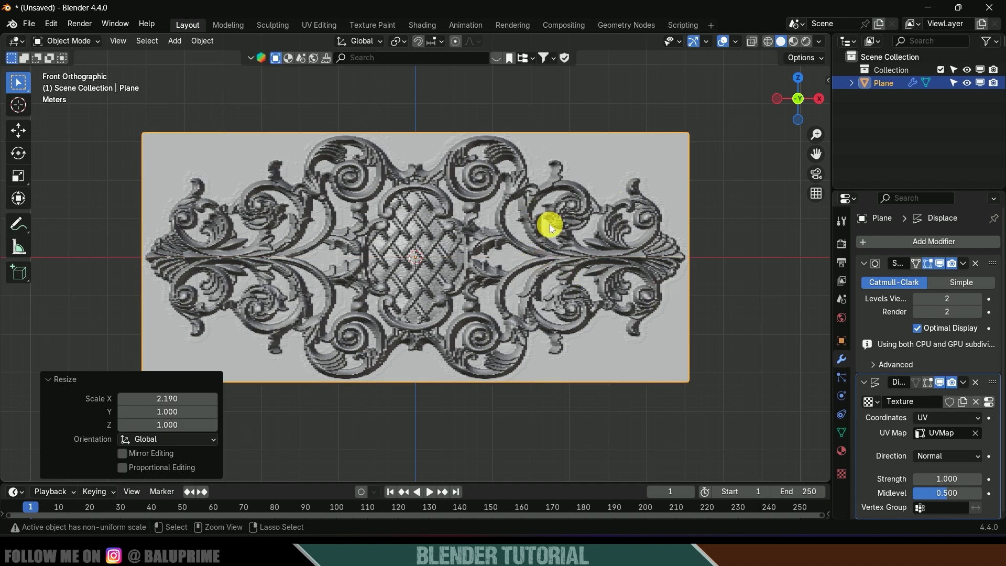
key(ctrl+a)
Apply the plane's scale via Object > Apply > Scale and orbit to view the relief
click(202, 41)
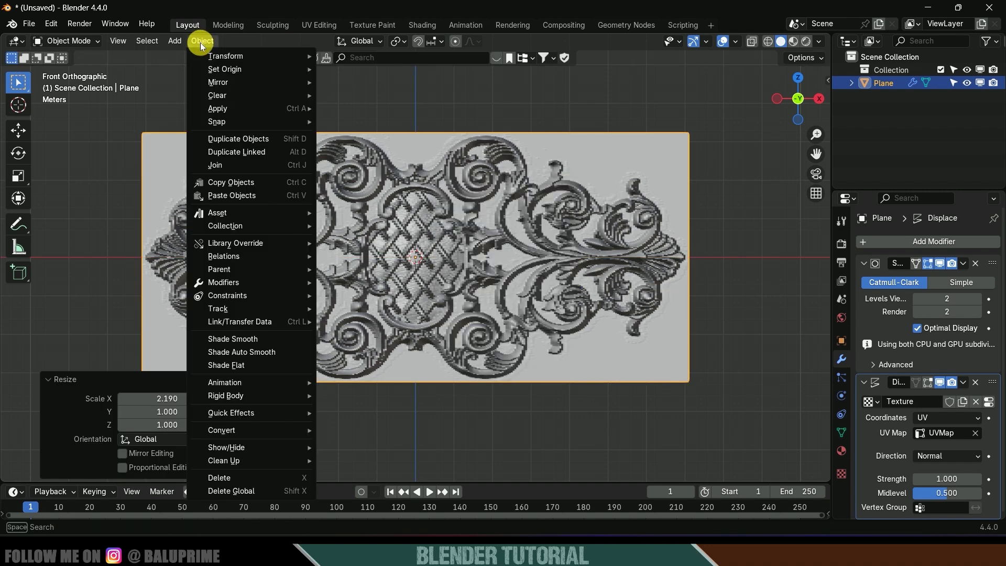
mouse_move(230, 108)
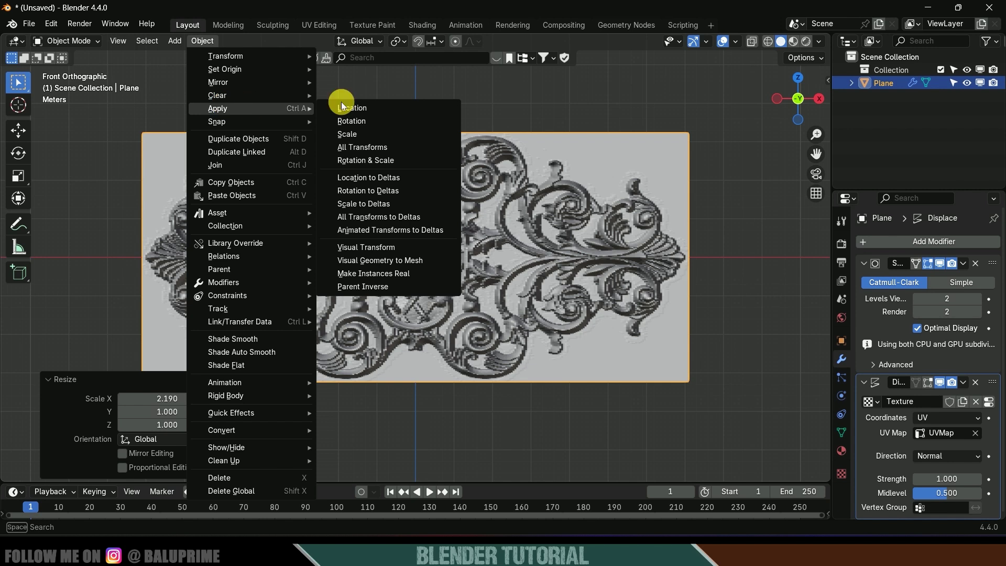
click(359, 133)
middle_drag(359, 133, 398, 259)
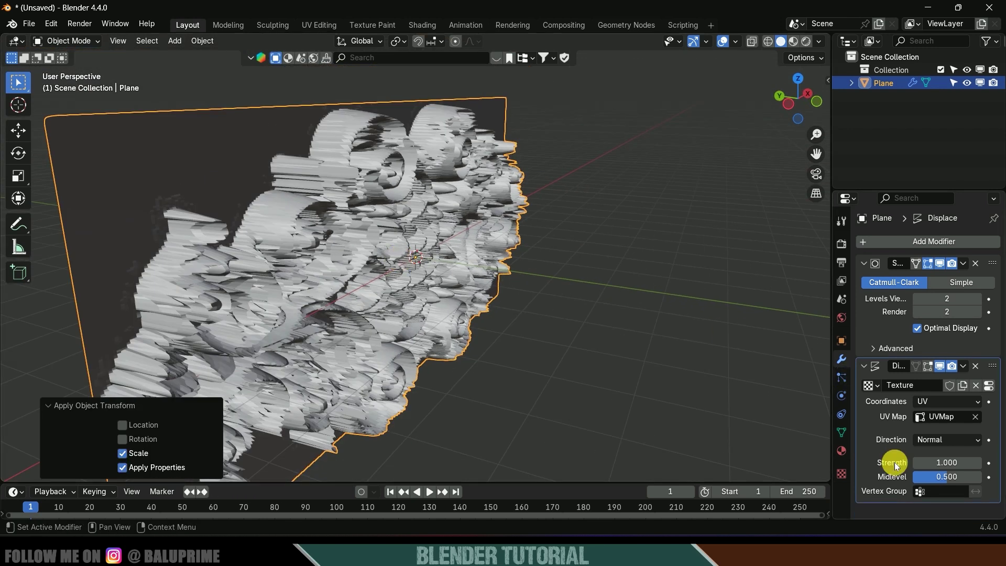
click(954, 464)
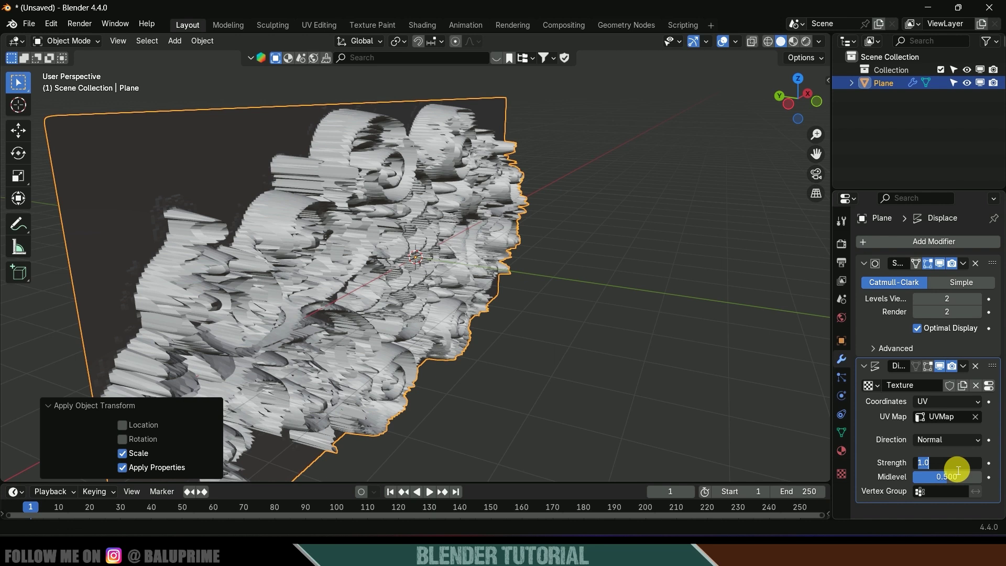
Set displacement strength to 0.2 and viewport subdivision level to 3
text(.2)
key(Return)
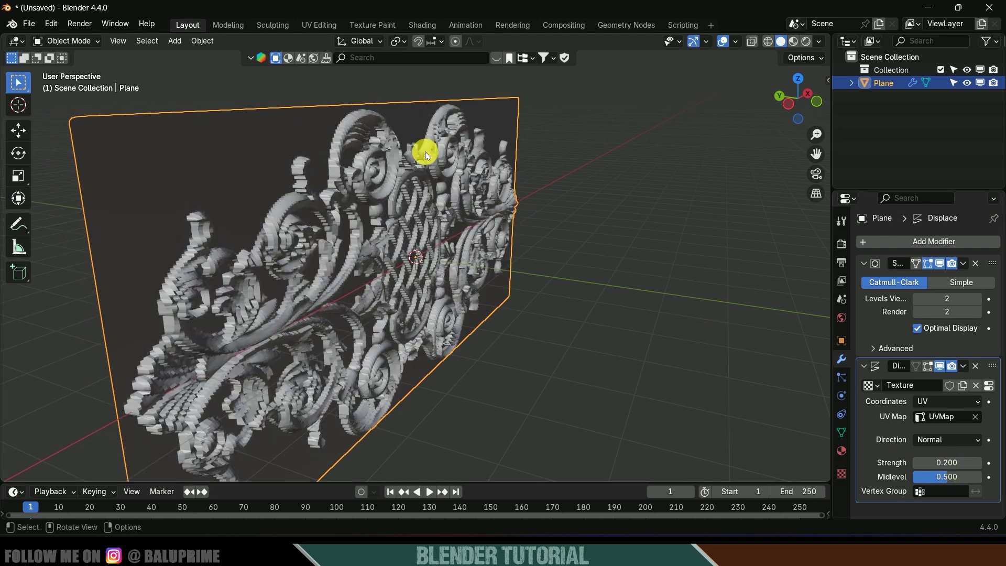
middle_drag(425, 152, 392, 202)
scroll(382, 234, up, 4)
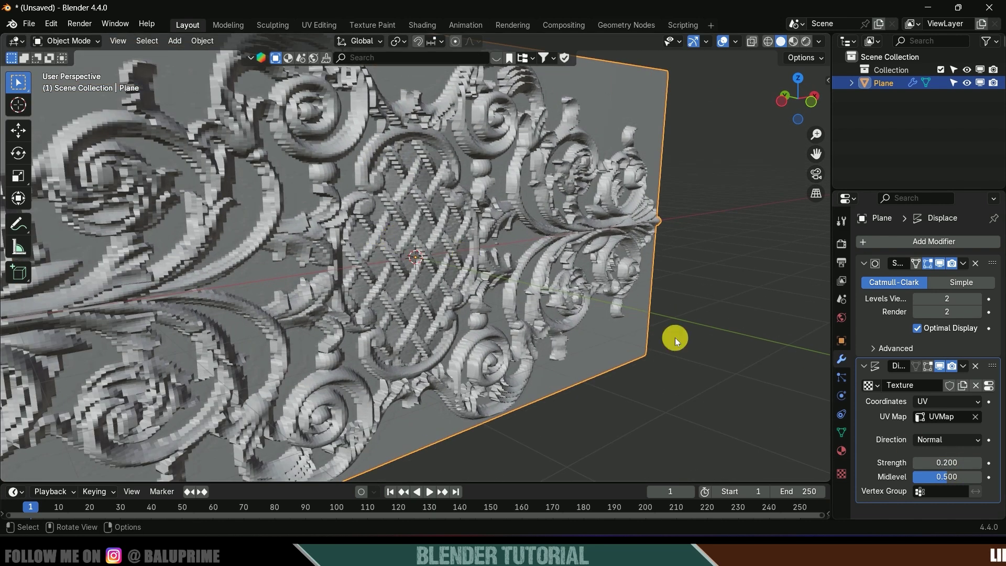
click(949, 301)
text(3)
key(Return)
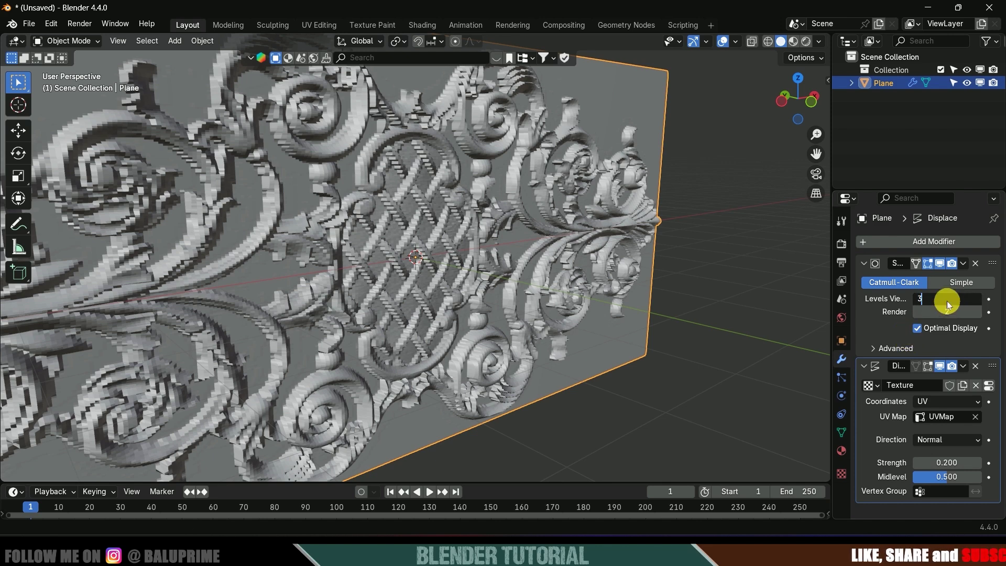
middle_drag(627, 219, 501, 189)
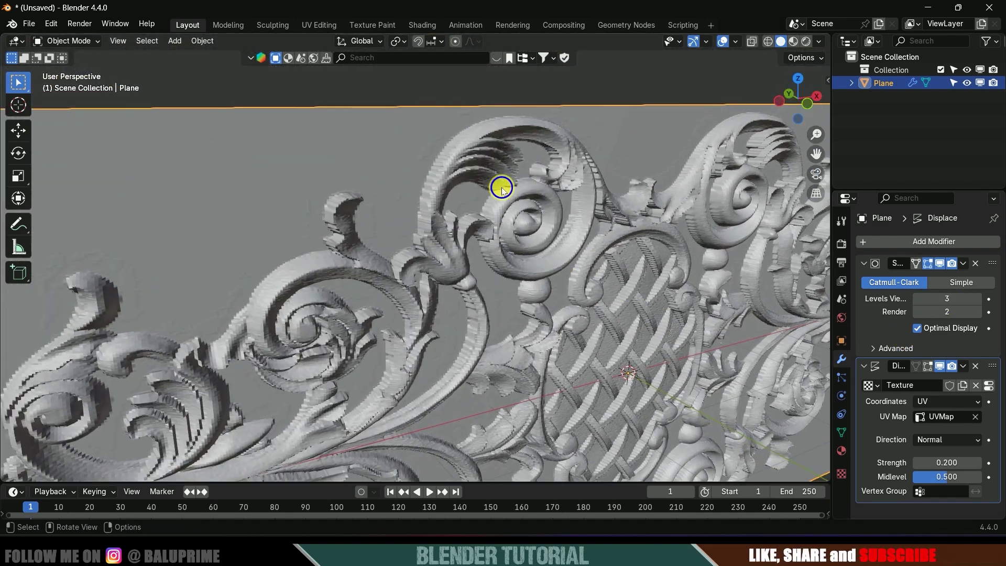
Convert the plane to a mesh to bake both modifiers, then inspect the relief
right_click(501, 189)
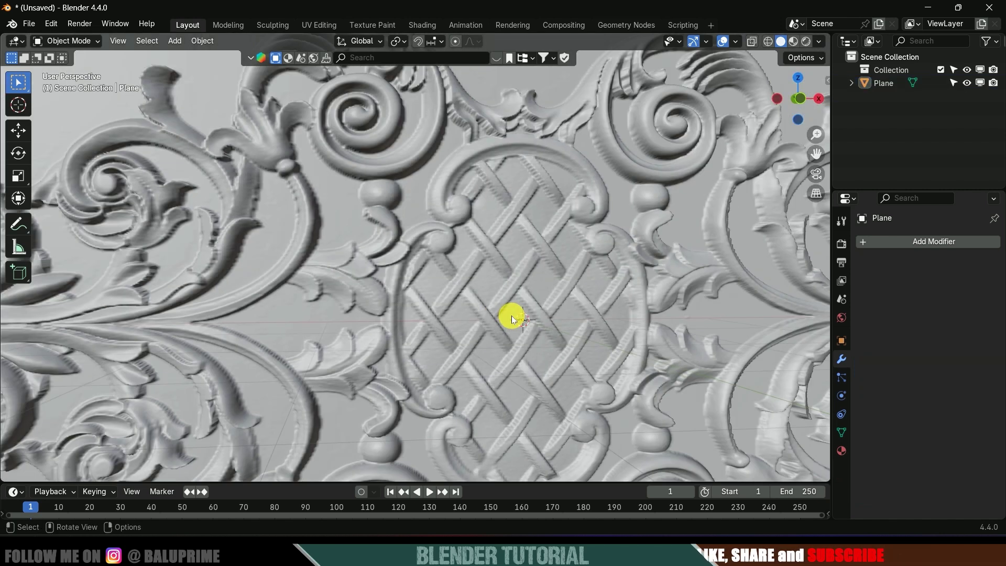
scroll(511, 316, down, 3)
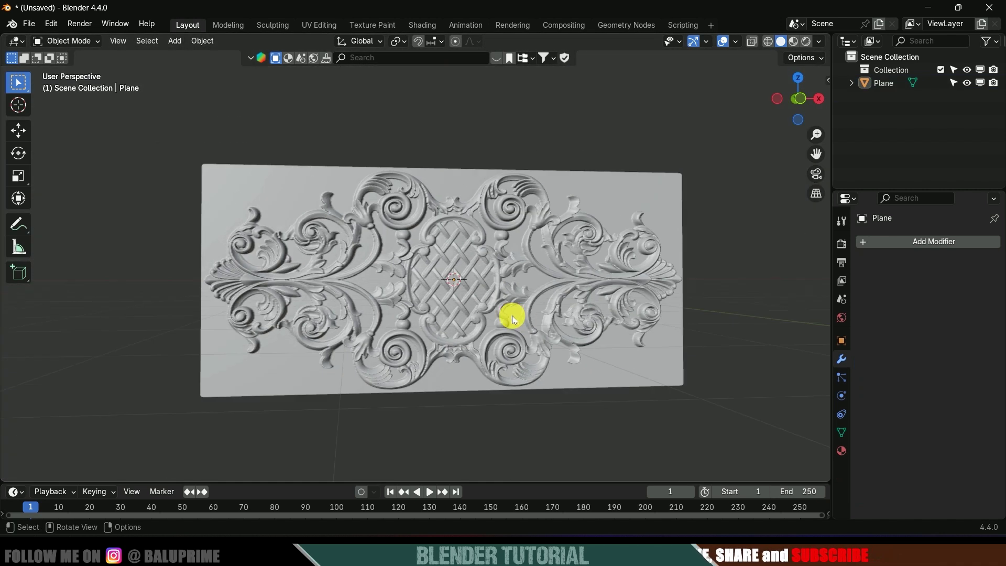
scroll(511, 316, up, 3)
middle_drag(515, 312, 408, 241)
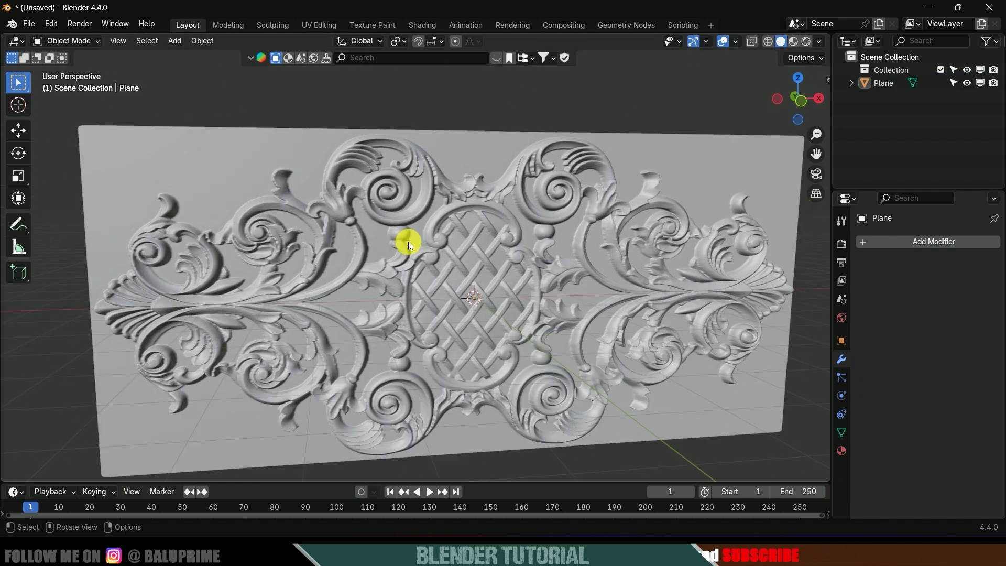
middle_drag(752, 416, 682, 387)
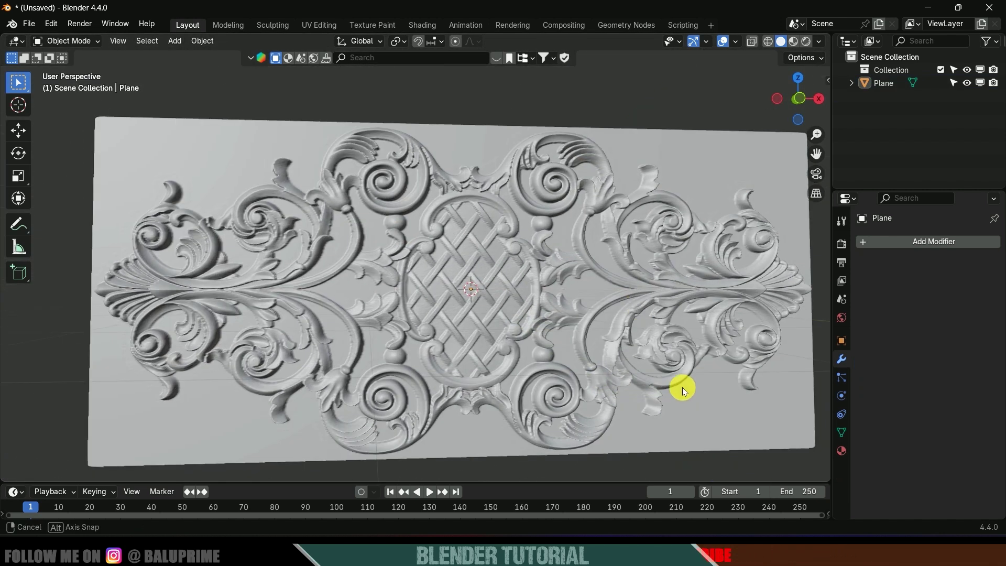
click(81, 41)
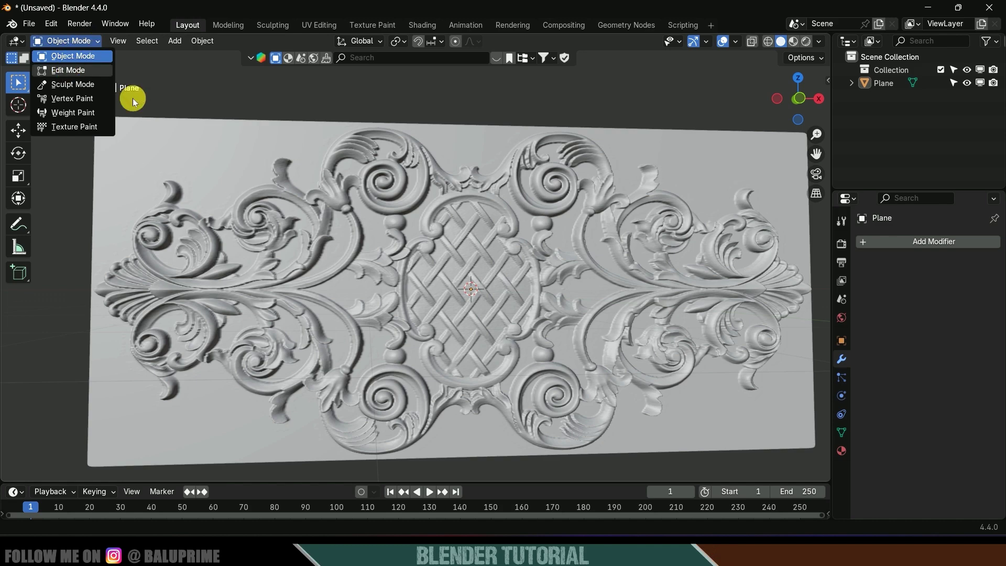
Enter Edit Mode on the plane with face selection mode
key(Tab)
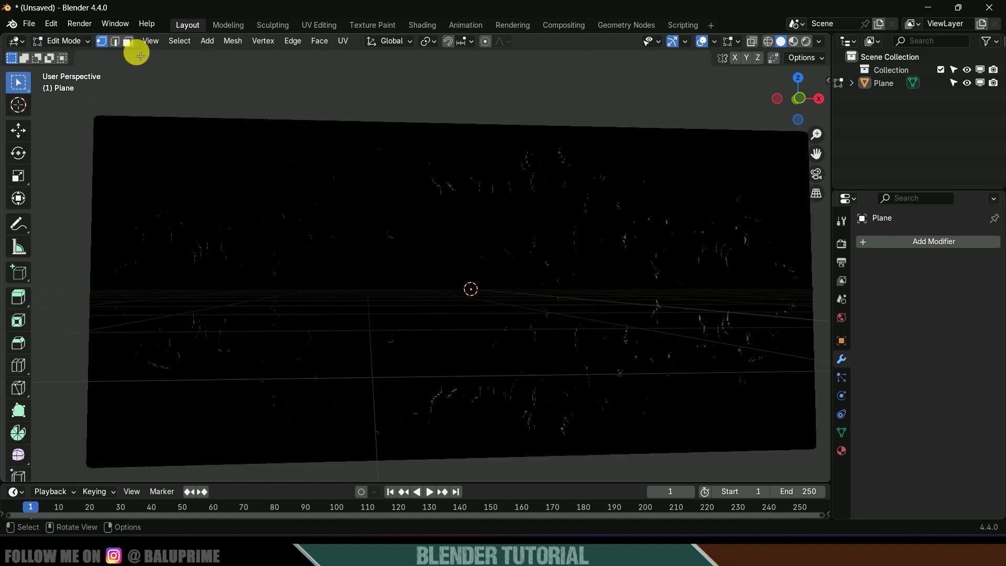
click(127, 44)
scroll(241, 134, down, 3)
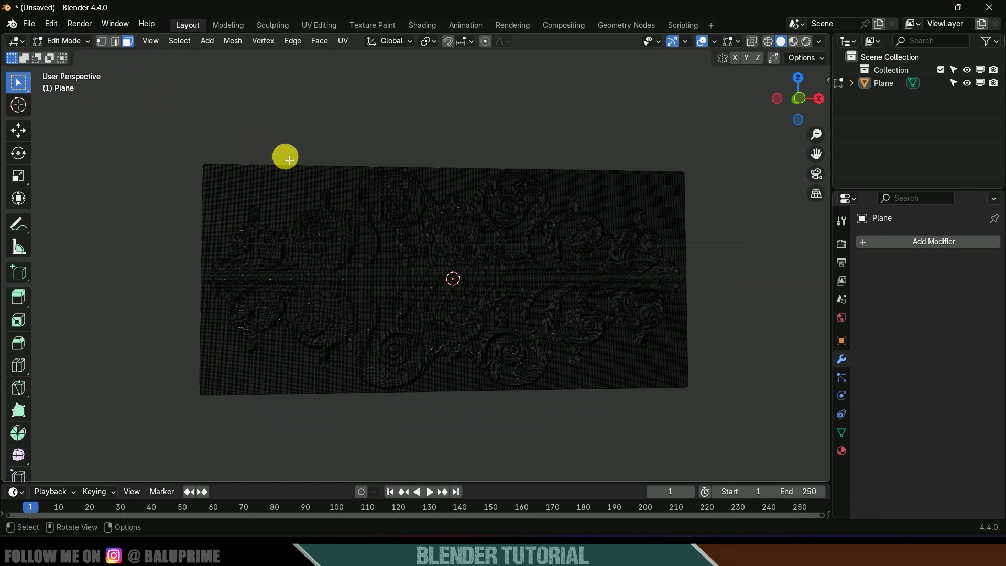
scroll(286, 162, up, 8)
scroll(299, 193, down, 5)
Box-select flat background face patches at the upper left, lower left, right and top border
drag(121, 121, 160, 141)
scroll(235, 317, up, 6)
drag(226, 360, 198, 341)
shift+middle_drag(542, 364, 384, 330)
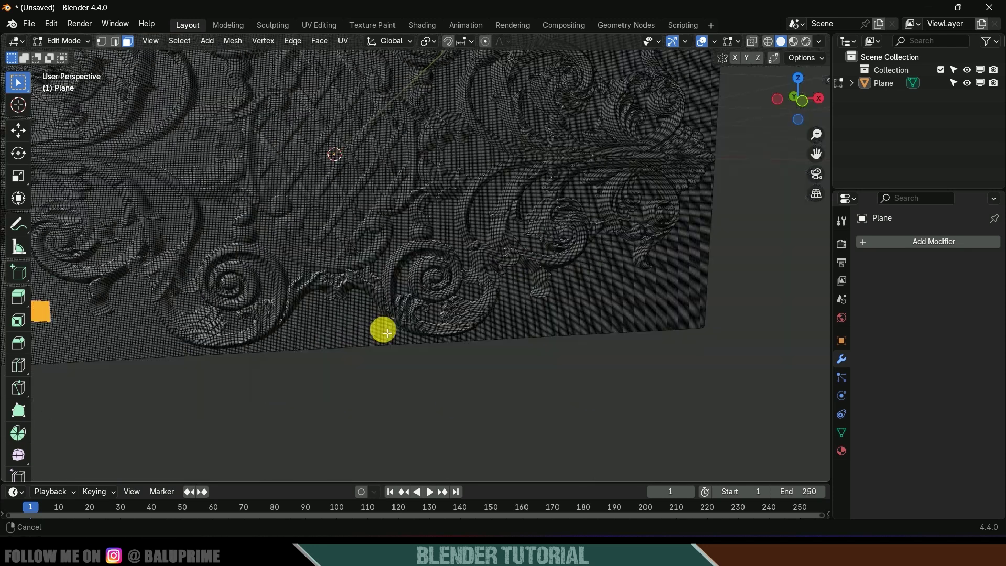
drag(363, 323, 407, 340)
drag(593, 294, 639, 313)
shift+middle_drag(645, 278, 623, 382)
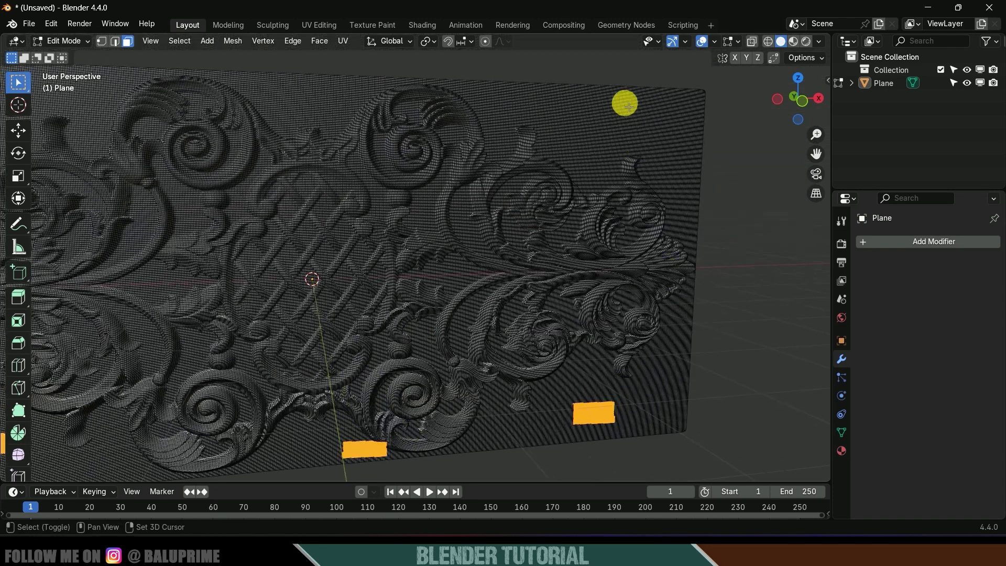
drag(624, 103, 674, 131)
drag(302, 92, 369, 111)
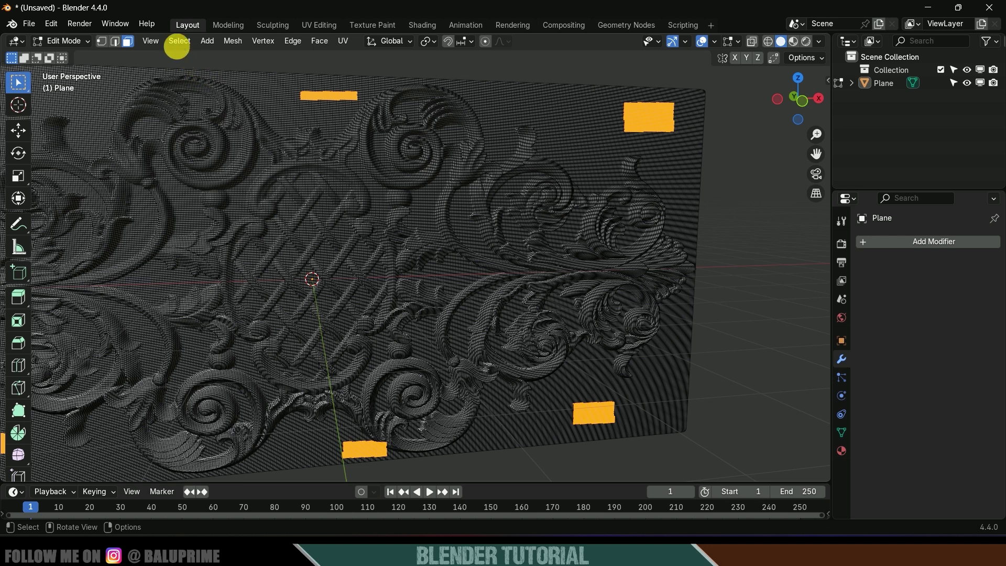
click(178, 42)
Select the linked flat background faces with a 5° sharpness threshold
mouse_move(225, 231)
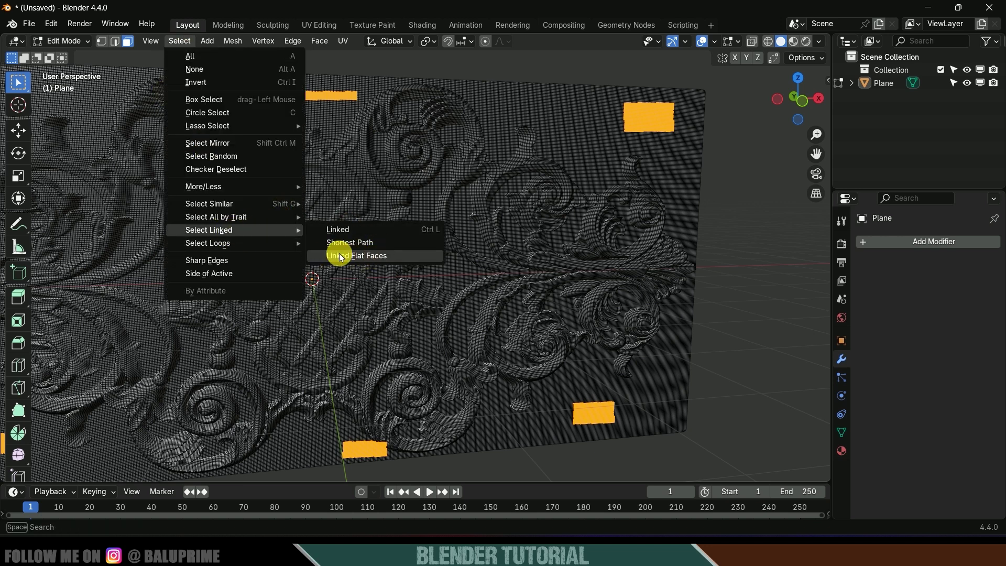
click(362, 257)
scroll(362, 235, up, 5)
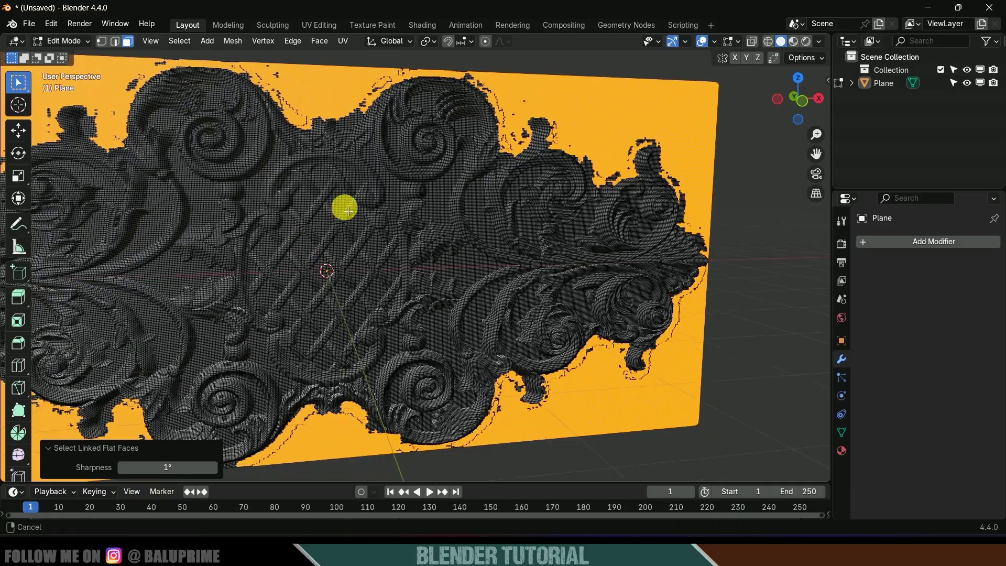
scroll(210, 124, up, 5)
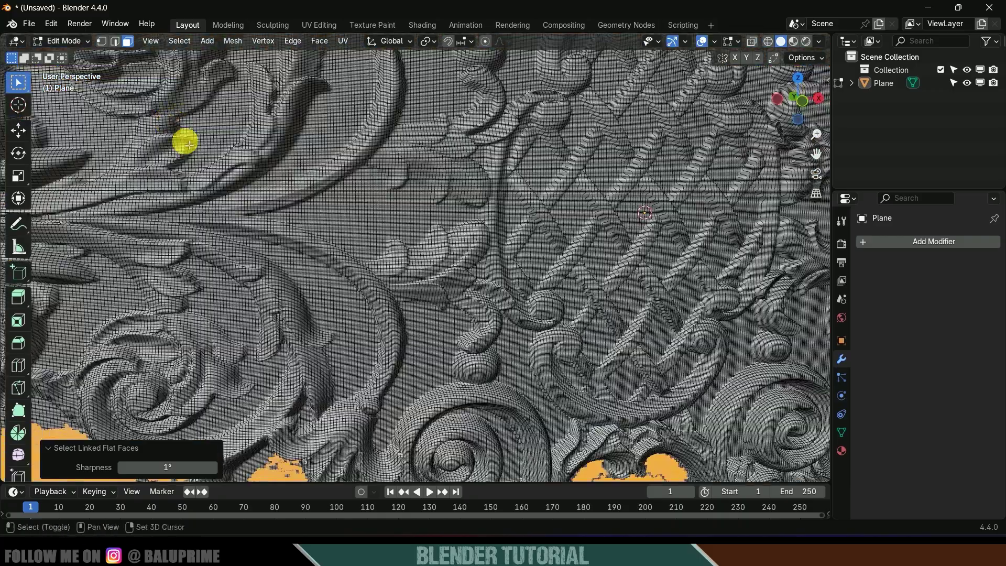
shift+middle_drag(164, 119, 451, 241)
shift+middle_drag(427, 287, 355, 202)
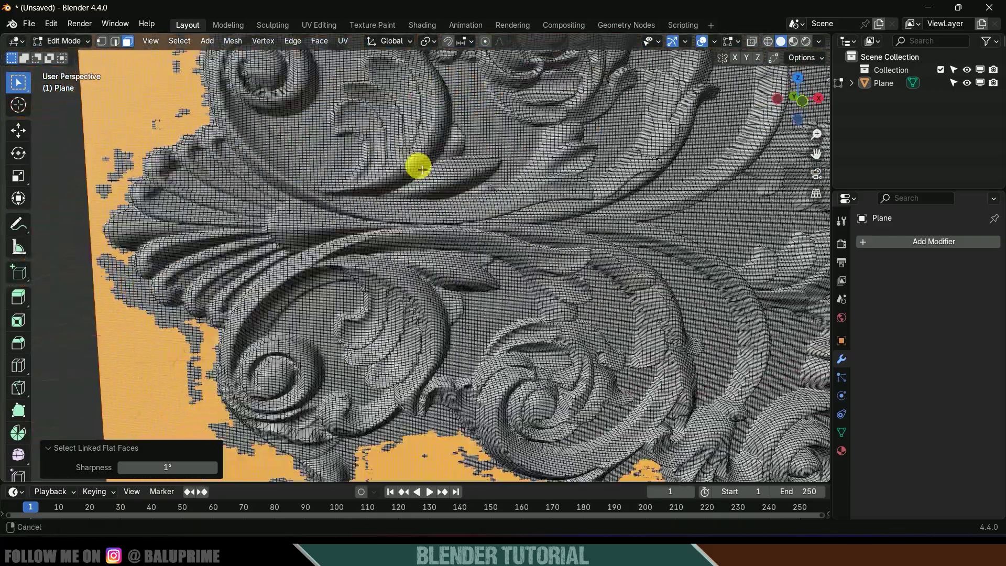
click(158, 466)
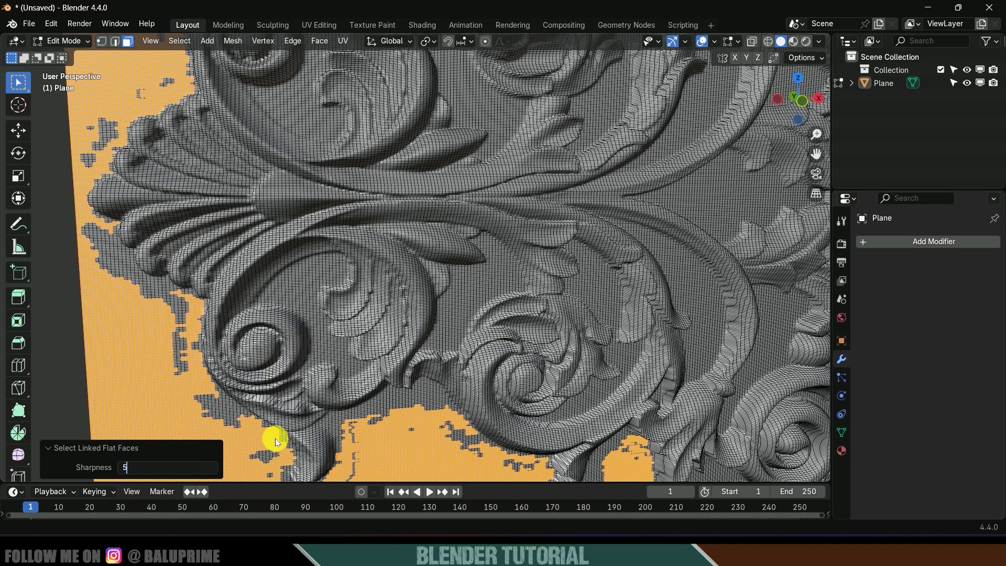
text(5)
key(Return)
shift+scroll(393, 259, up, 3)
scroll(335, 191, up, 5)
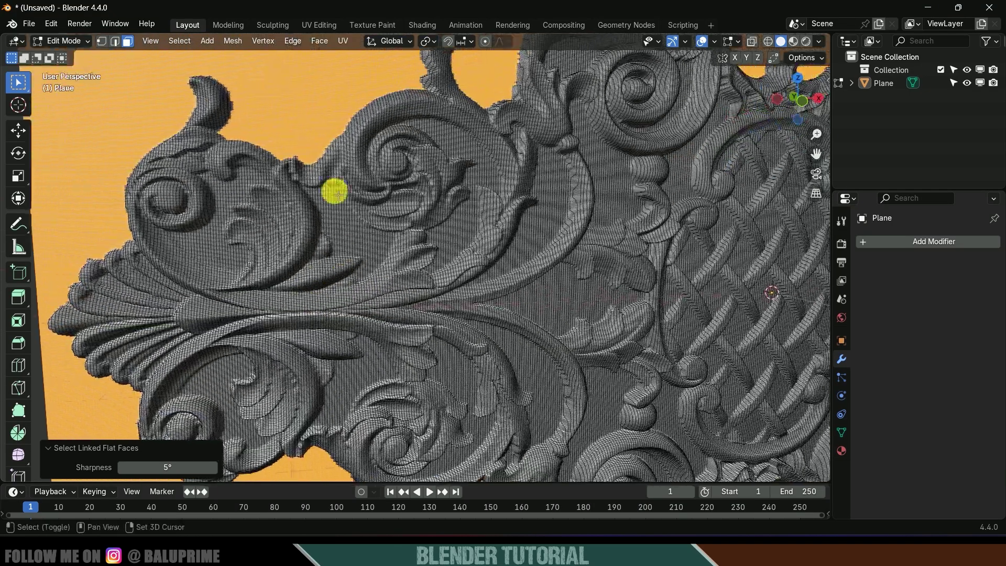
ctrl+scroll(386, 243, down, 6)
ctrl+scroll(420, 218, down, 6)
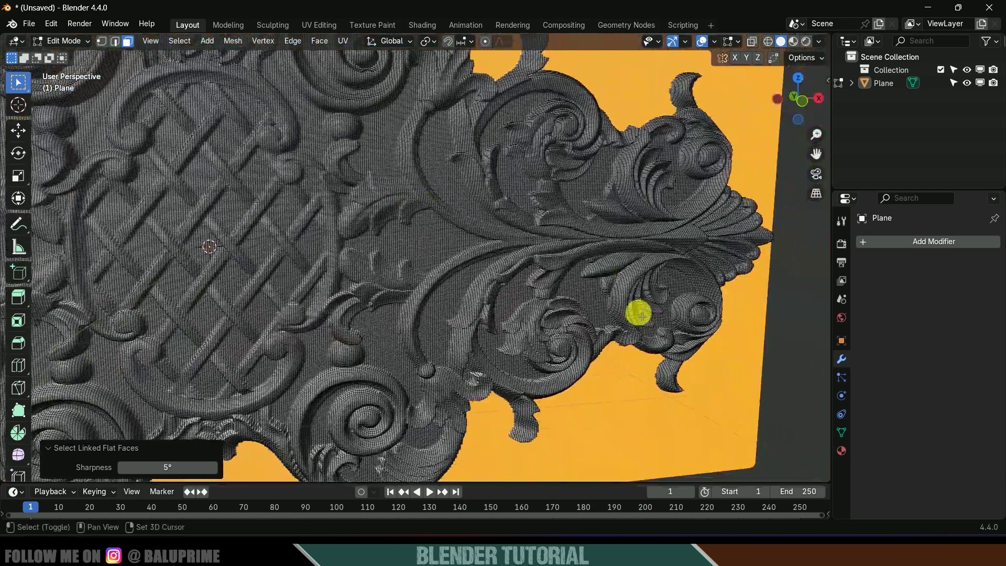
shift+scroll(639, 315, down, 5)
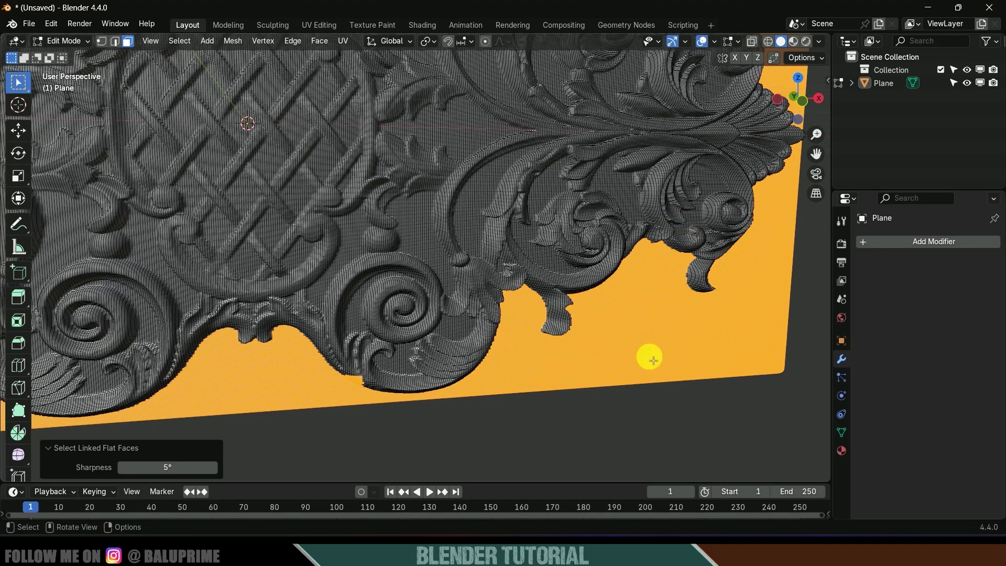
Delete the selected faces and return to Object Mode
key(x)
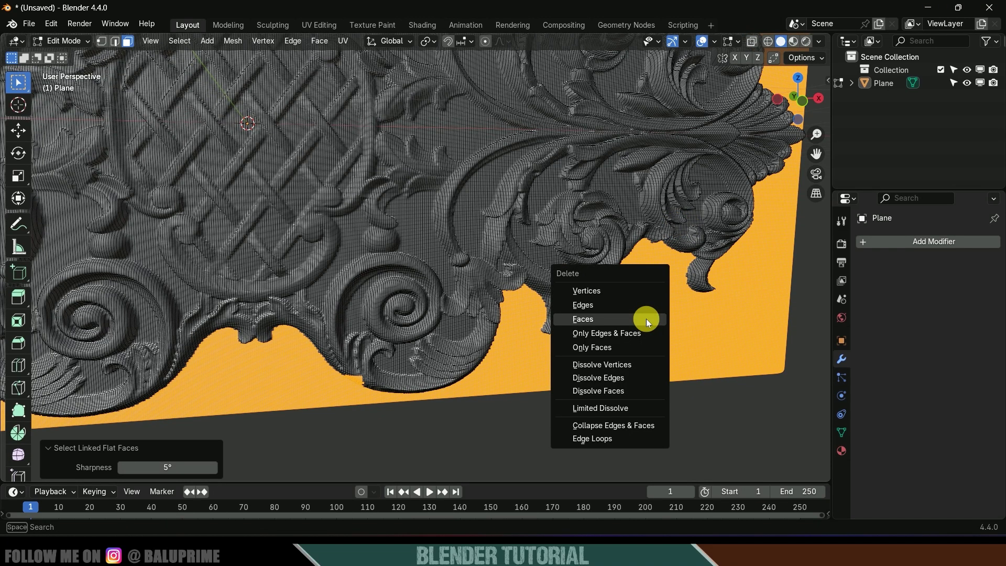
click(615, 319)
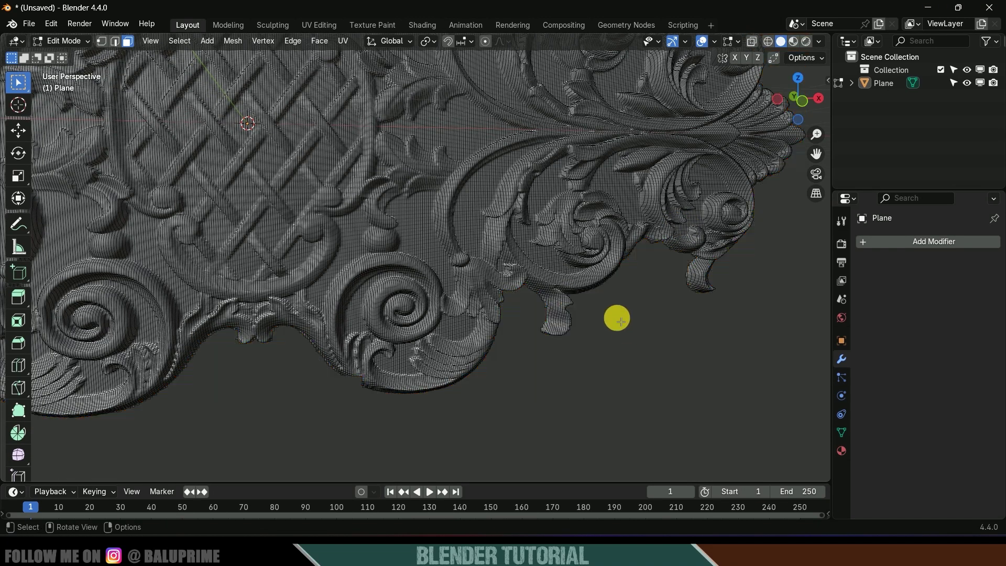
key(Tab)
key(KP_Decimal)
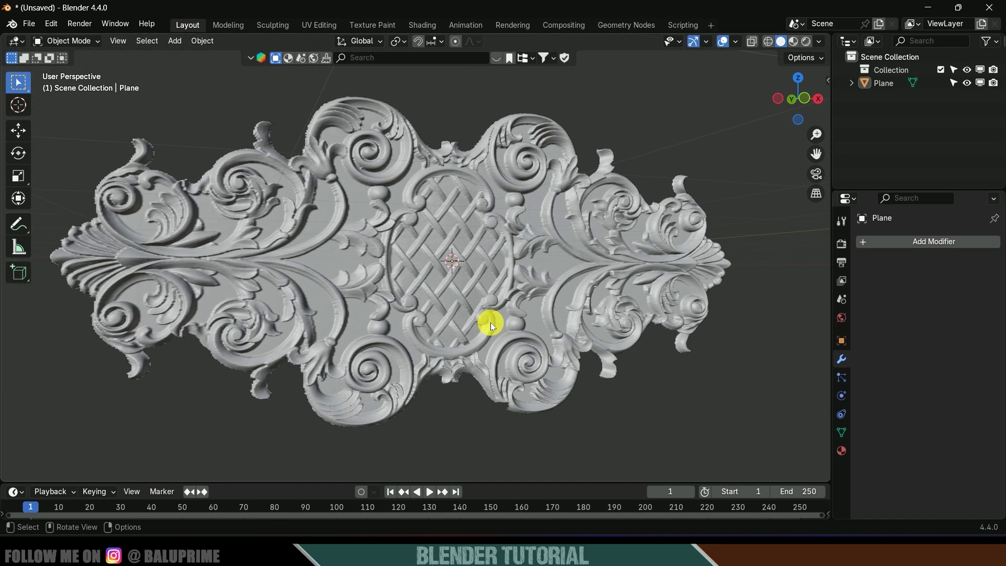
scroll(490, 323, up, 3)
mouse_move(482, 322)
middle_down()
mouse_move(442, 313)
mouse_move(495, 325)
middle_up()
scroll(516, 338, down, 2)
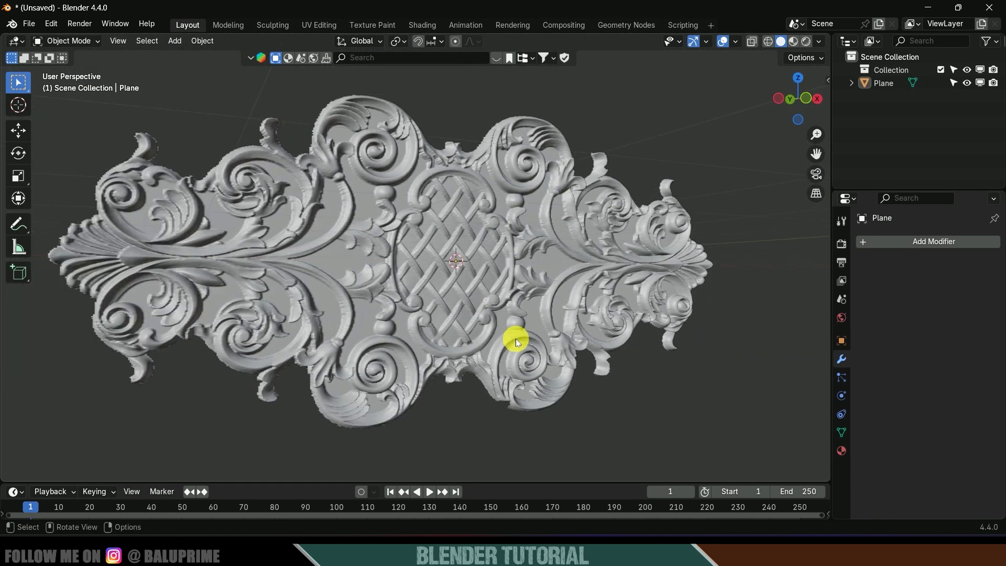